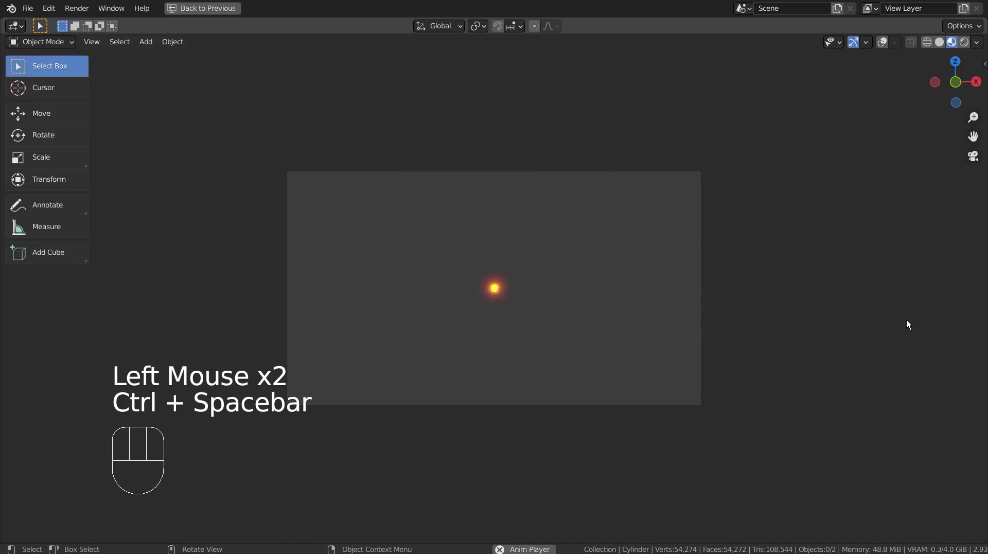
Stop the tunnel animation playback and restore the full layout with viewport overlays shown, leaving the camera view.
{"action": "scroll", "coordinate": [907, 320], "scroll_direction": "up", "scroll_amount": 3}
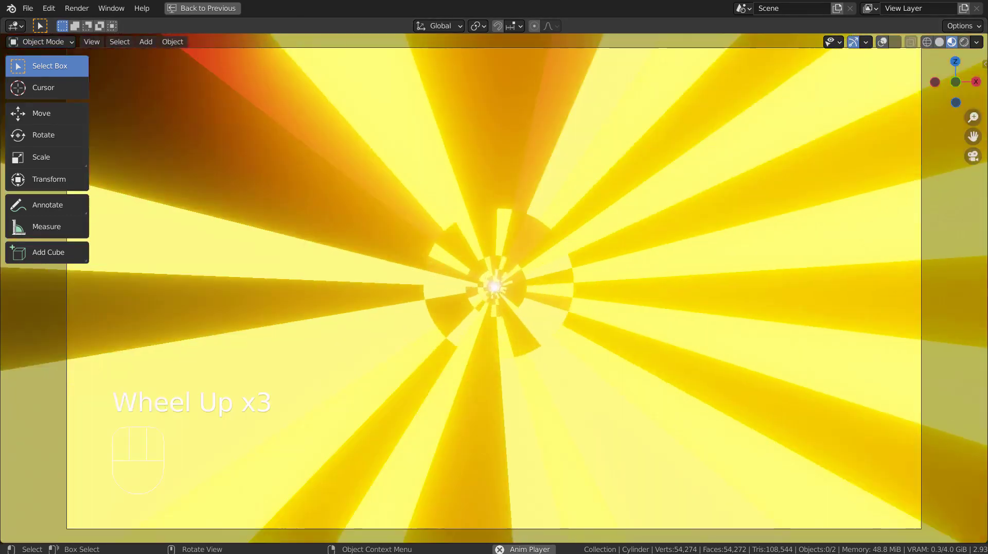
{"action": "key", "text": "space"}
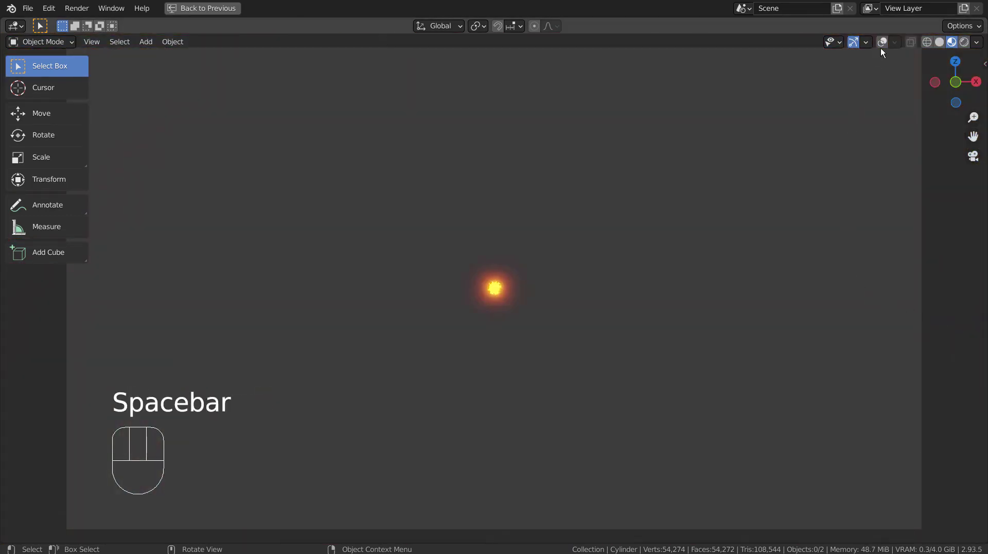
{"action": "left_click", "coordinate": [882, 42]}
{"action": "key", "text": "ctrl+space"}
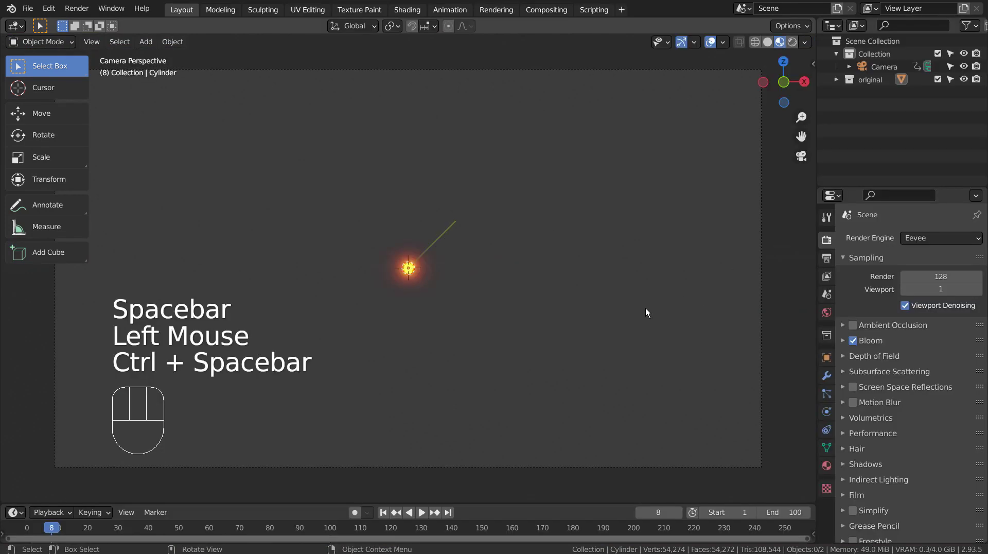
{"action": "left_click", "coordinate": [577, 319]}
{"action": "middle_click_drag", "start_coordinate": [577, 319], "coordinate": [521, 340]}
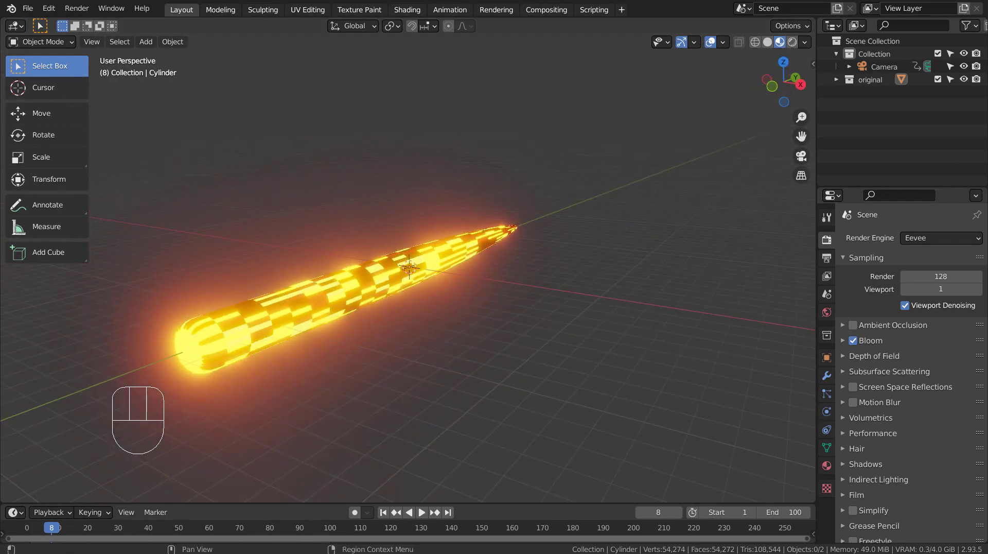
Hide the "original" collection in the viewport and add a default mesh cylinder at the world origin.
{"action": "left_click", "coordinate": [964, 79]}
{"action": "left_click", "coordinate": [462, 271]}
{"action": "key", "text": "shift+a"}
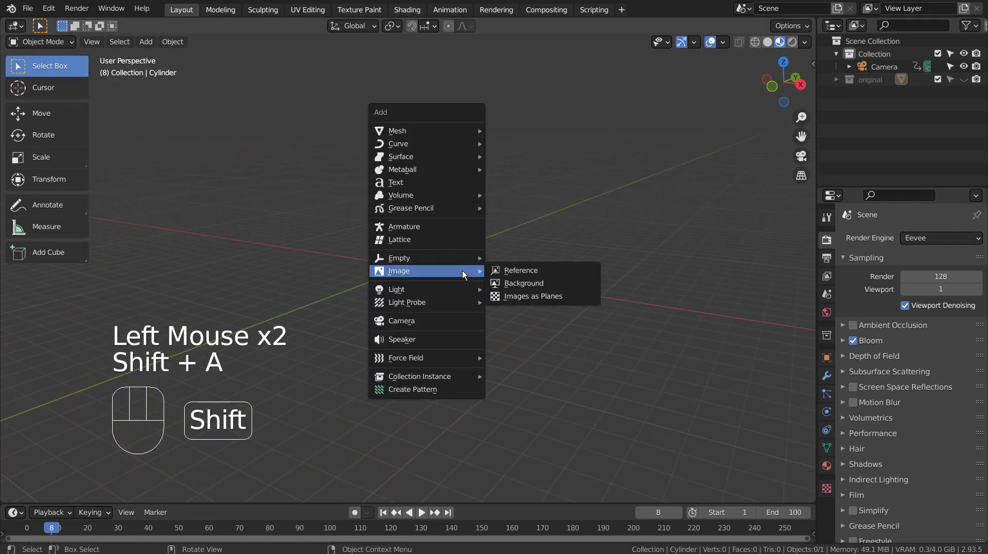
{"action": "mouse_move", "coordinate": [447, 133]}
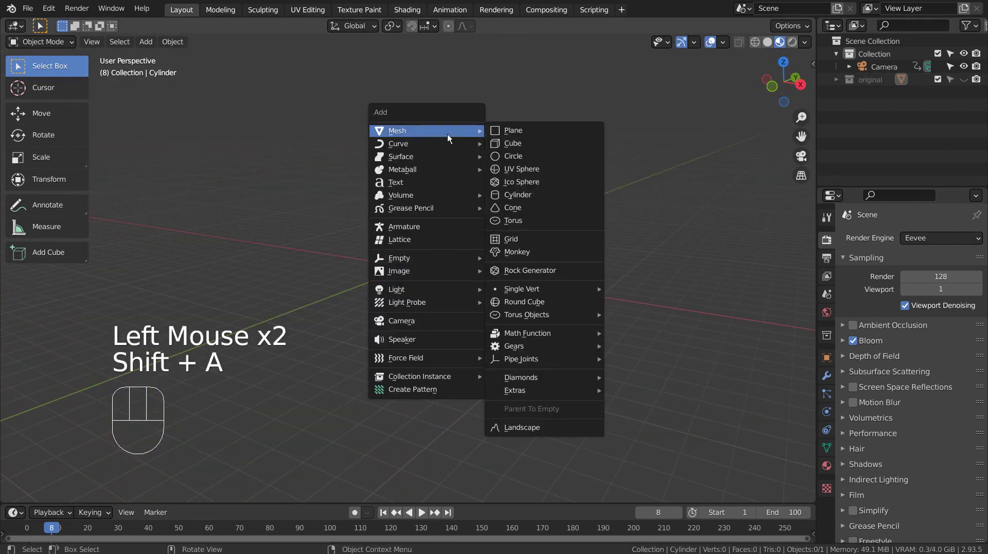
{"action": "left_click", "coordinate": [539, 195]}
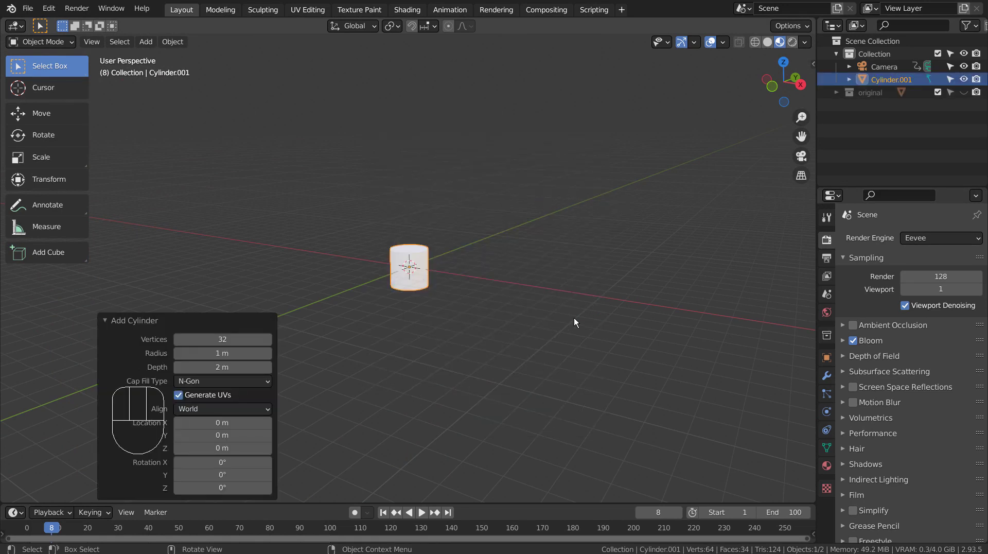
Rotate the new cylinder 90° around the global X axis.
{"action": "key", "text": "r"}
{"action": "key", "text": "x"}
{"action": "key", "text": "9"}
{"action": "key", "text": "0"}
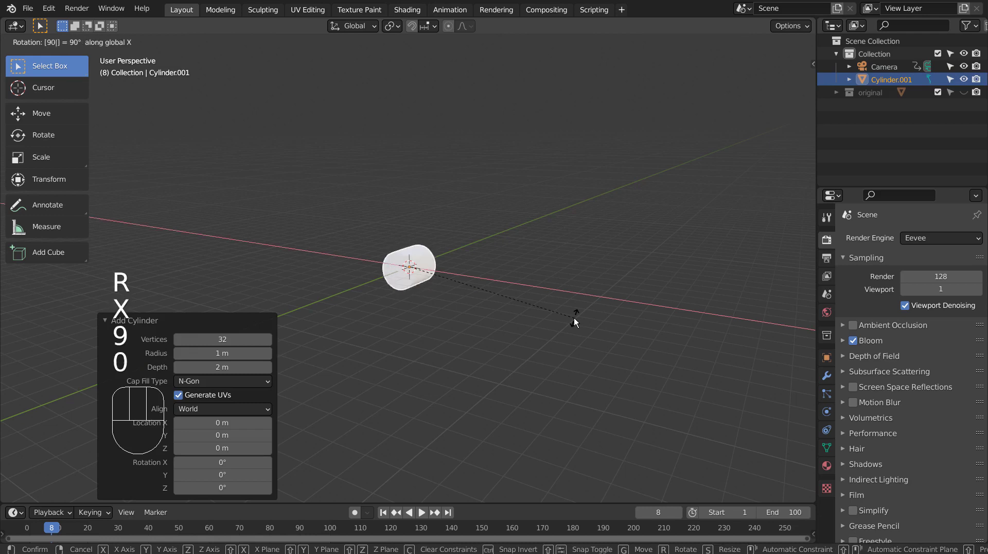
{"action": "key", "text": "Return"}
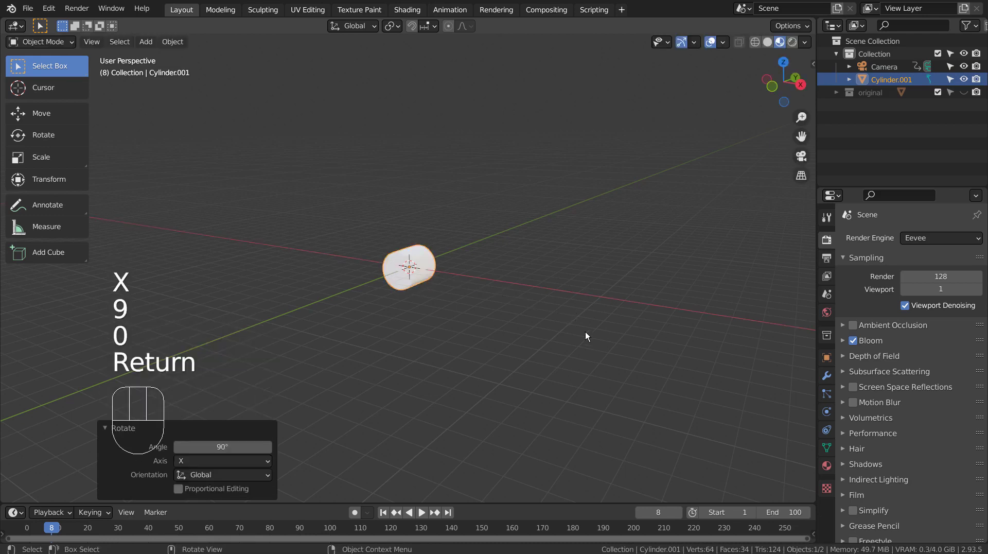
Scale the cylinder along the global Y axis by about 17 to stretch it into a long tube.
{"action": "middle_click_drag", "start_coordinate": [585, 331], "coordinate": [544, 347]}
{"action": "key", "text": "s"}
{"action": "key", "text": "y"}
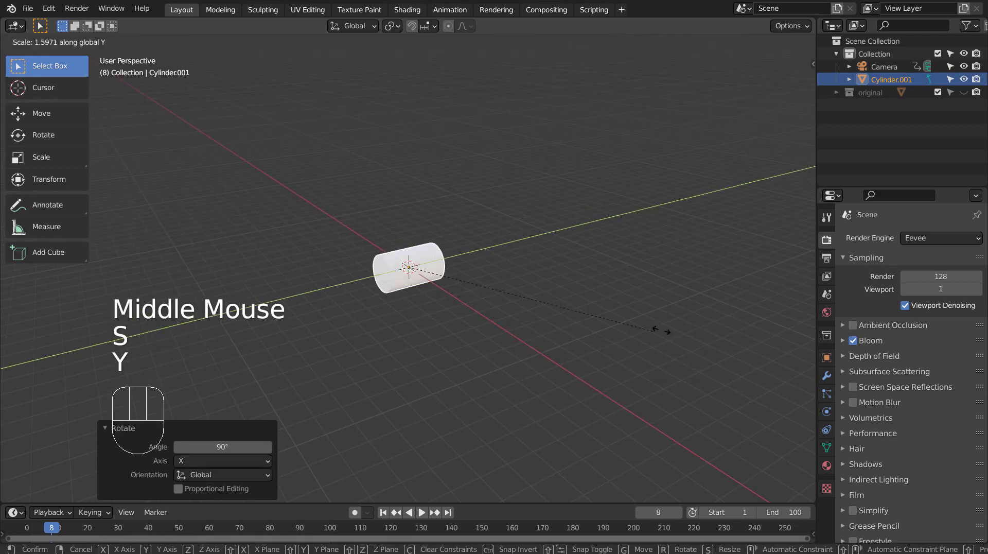
{"action": "left_click", "coordinate": [642, 427]}
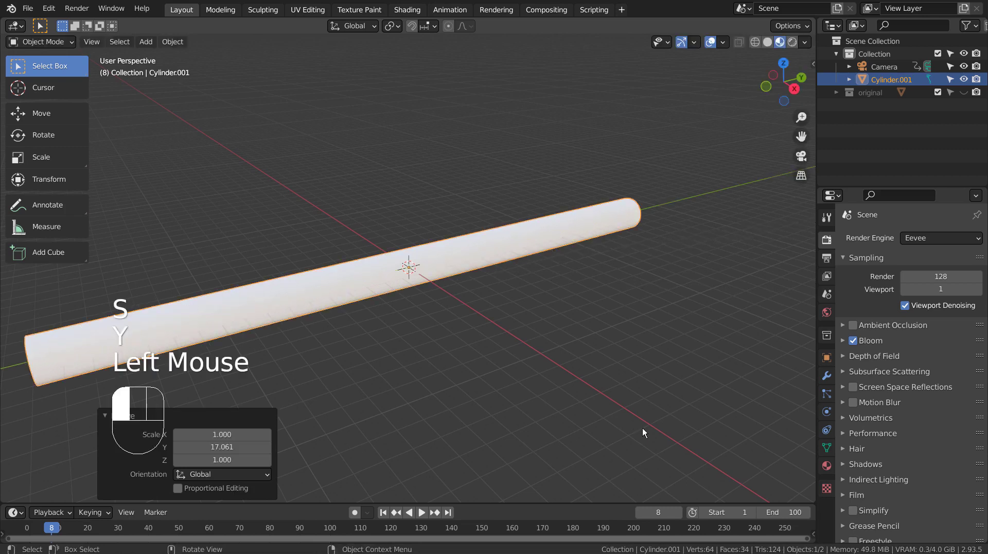
Enter Edit Mode and add 25 unslid loop cuts along the cylinder's length.
{"action": "key", "text": "Tab"}
{"action": "key", "text": "ctrl+r"}
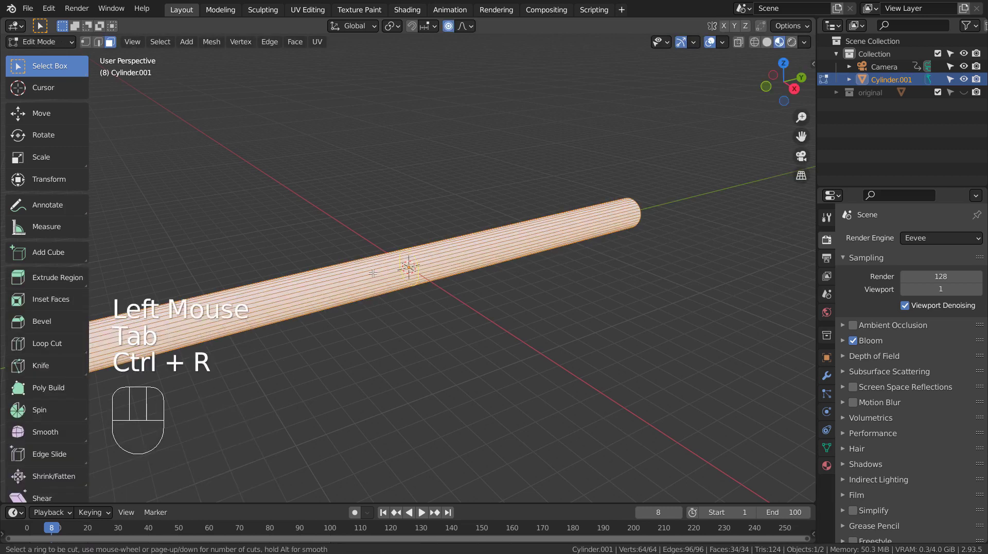
{"action": "left_click", "coordinate": [373, 273]}
{"action": "right_click", "coordinate": [373, 274]}
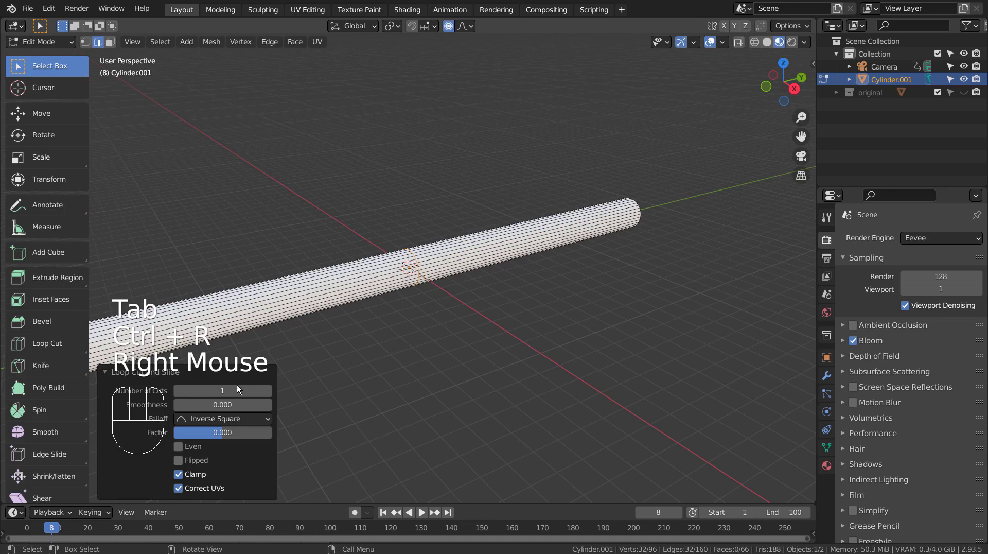
{"action": "left_click", "coordinate": [237, 390]}
{"action": "type", "text": "25"}
{"action": "key", "text": "Return"}
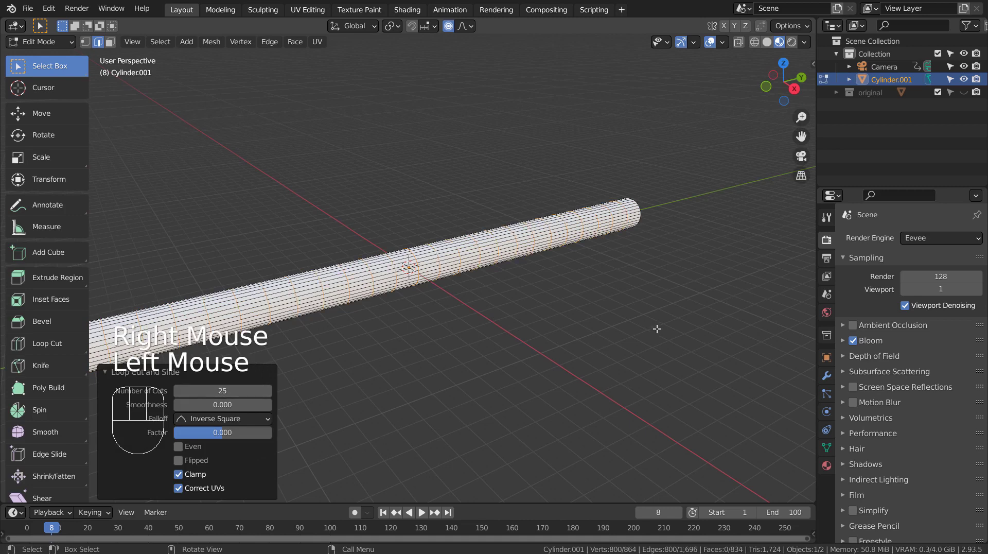
From inside the tube, select the far end face and scale it to about 0.19 with smooth proportional editing.
{"action": "middle_click_drag", "start_coordinate": [447, 346], "coordinate": [517, 316]}
{"action": "middle_click_drag", "start_coordinate": [518, 317], "coordinate": [412, 280]}
{"action": "key", "text": "3"}
{"action": "scroll", "coordinate": [515, 334], "scroll_direction": "up", "scroll_amount": 2}
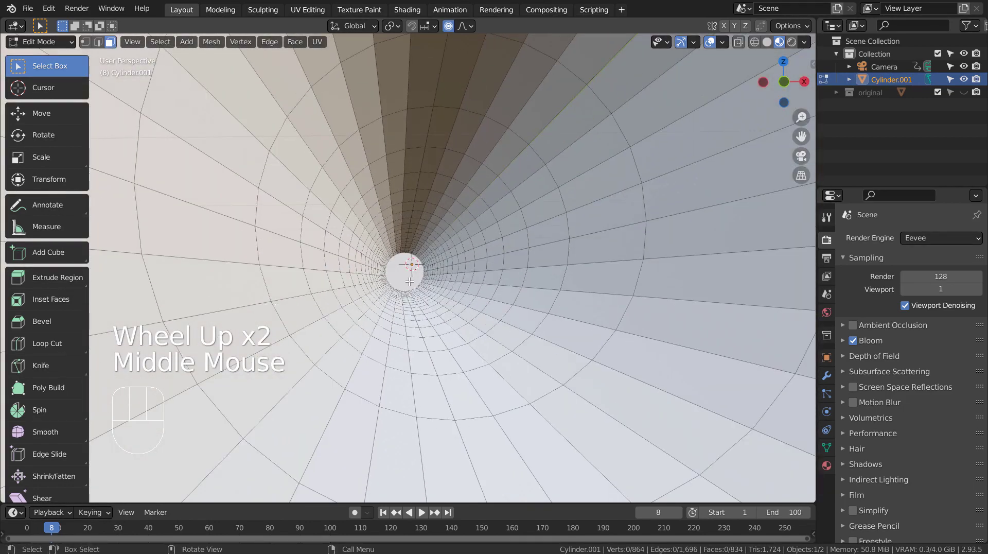
{"action": "left_click", "coordinate": [402, 276]}
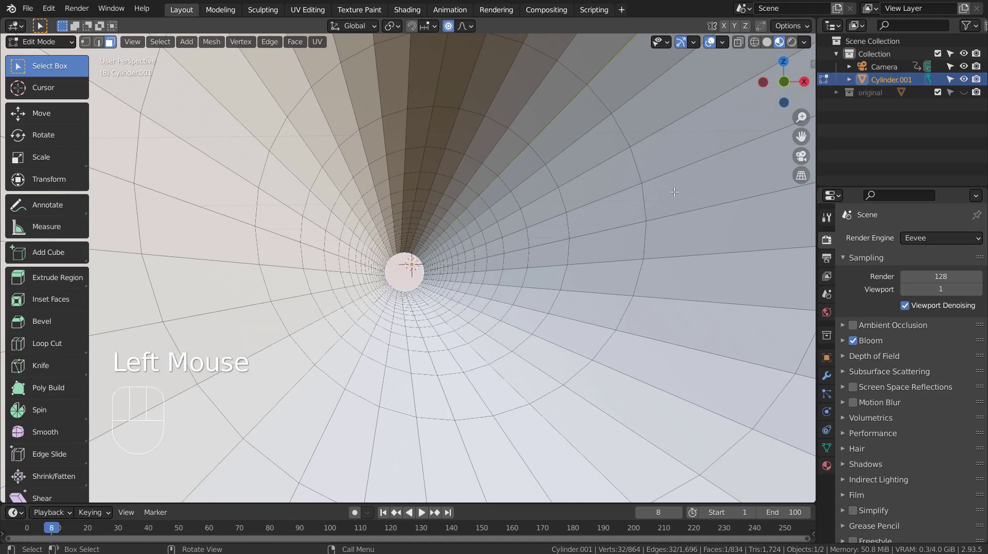
{"action": "middle_click_drag", "start_coordinate": [645, 212], "coordinate": [676, 177]}
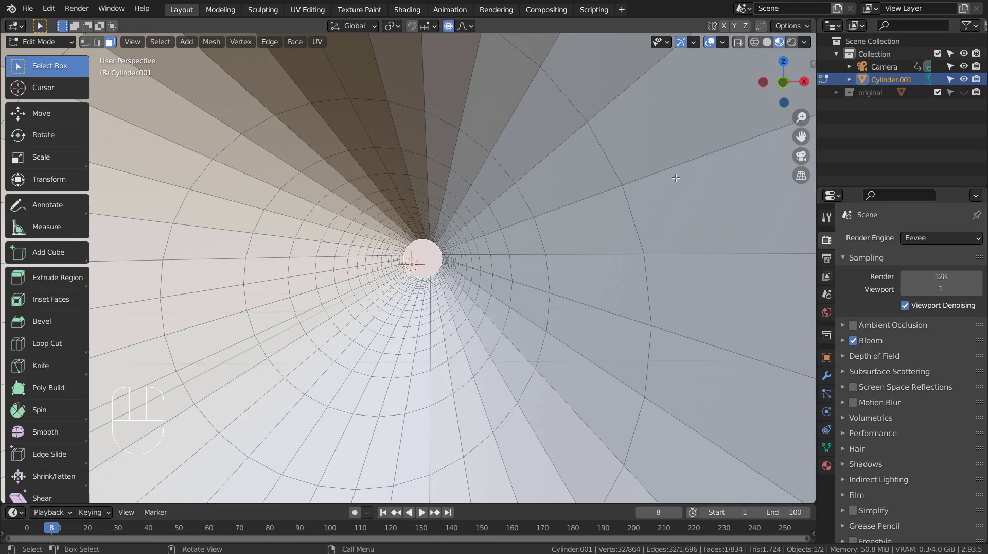
{"action": "left_click", "coordinate": [446, 27]}
{"action": "left_click", "coordinate": [446, 26]}
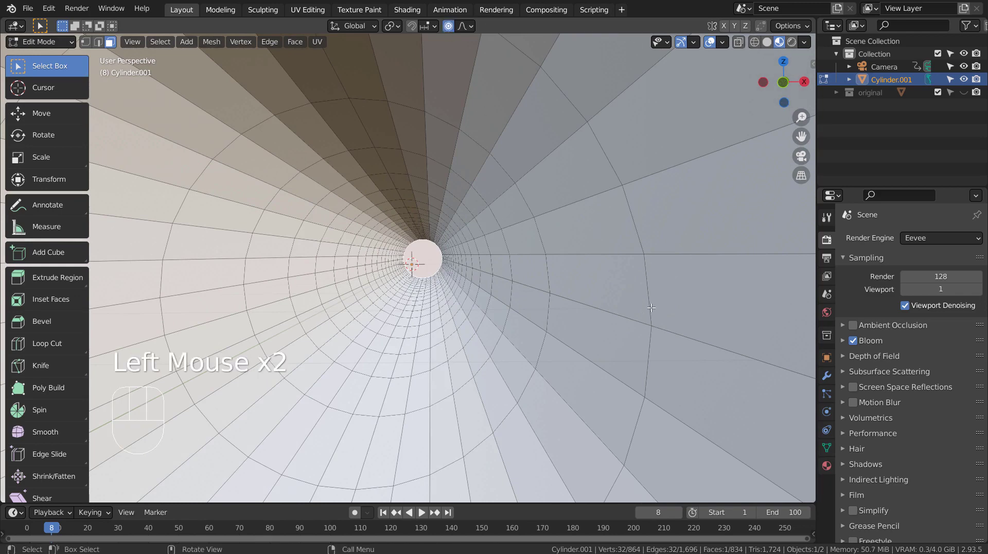
{"action": "key", "text": "s"}
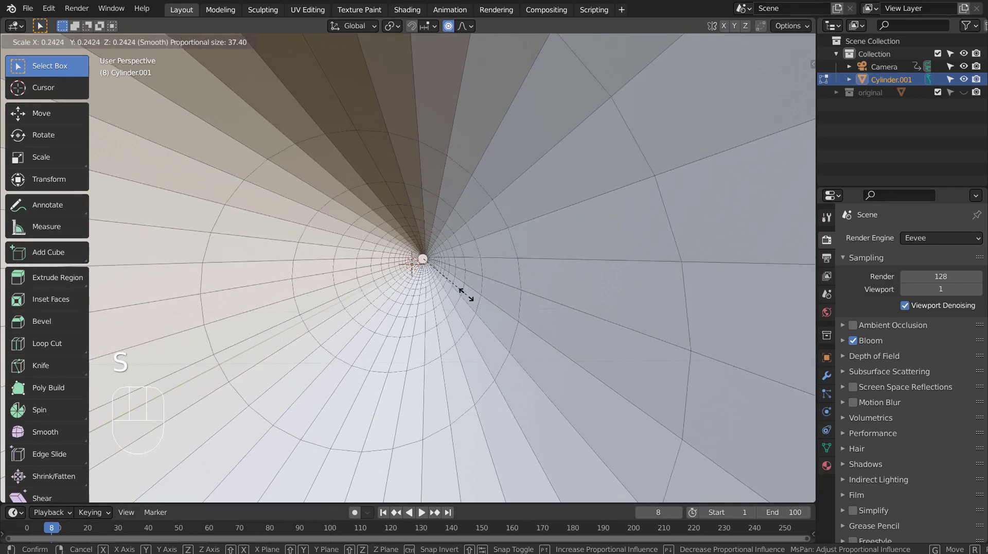
{"action": "left_click", "coordinate": [452, 287]}
Scale the same end face down again by about 0.49 with proportional editing to sharpen the taper.
{"action": "middle_click_drag", "start_coordinate": [453, 286], "coordinate": [490, 331]}
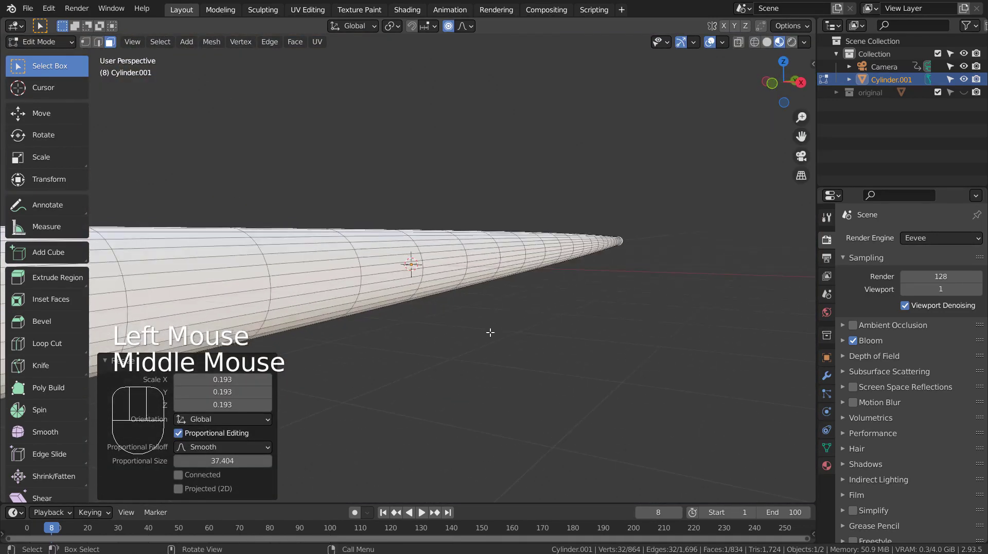
{"action": "scroll", "coordinate": [664, 350], "scroll_direction": "down", "scroll_amount": 3}
{"action": "middle_click_drag", "start_coordinate": [664, 350], "coordinate": [436, 344]}
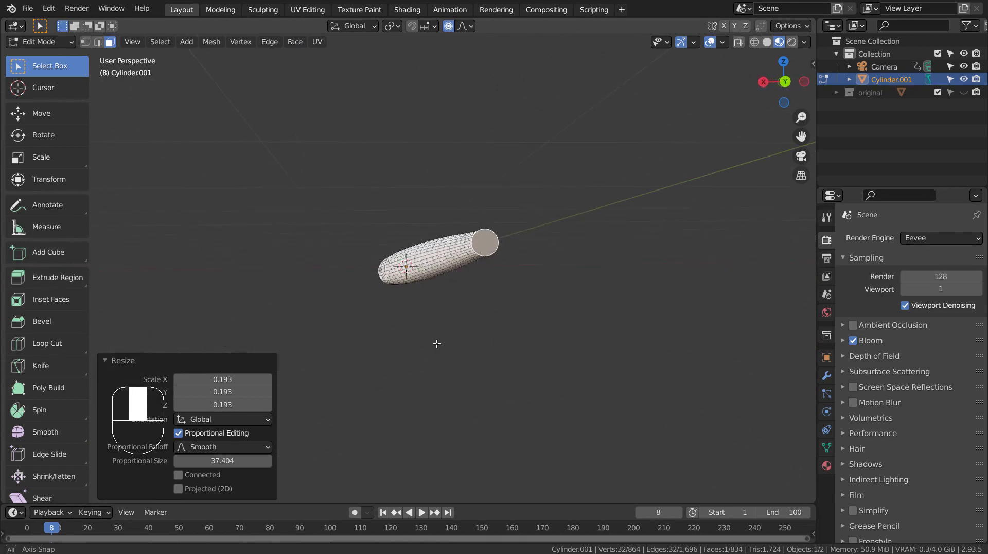
{"action": "key", "text": "s"}
{"action": "left_click", "coordinate": [483, 314]}
Return to the view inside the tunnel, test face selection on the wall, and deselect all faces.
{"action": "middle_click_drag", "start_coordinate": [483, 314], "coordinate": [609, 360]}
{"action": "scroll", "coordinate": [607, 363], "scroll_direction": "up", "scroll_amount": 3}
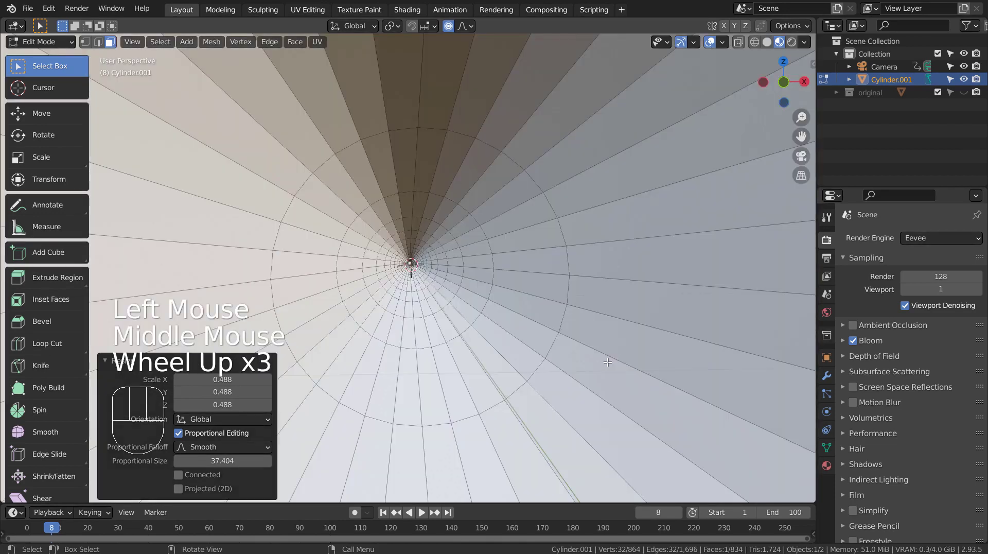
{"action": "middle_click_drag", "start_coordinate": [475, 311], "coordinate": [475, 305]}
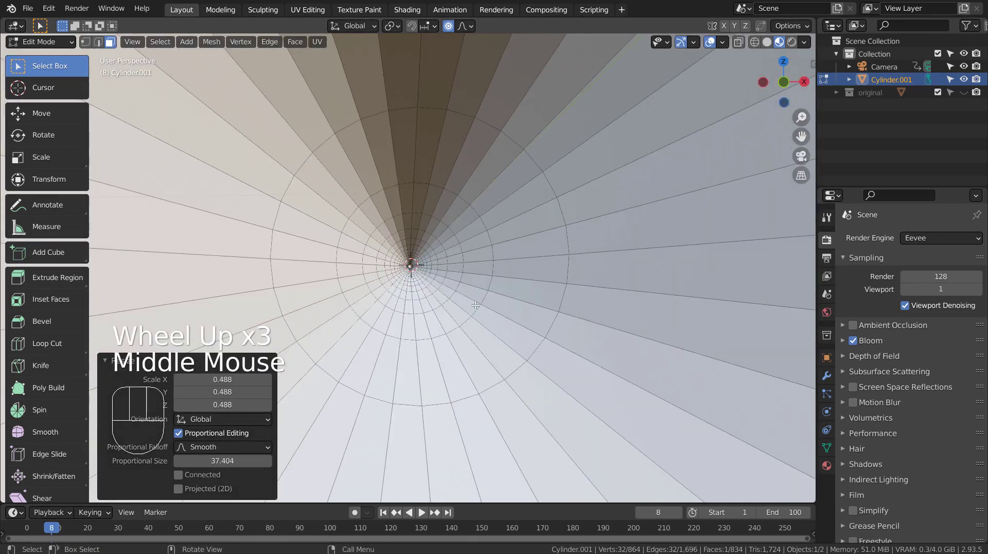
{"action": "key", "text": "3"}
{"action": "left_click", "coordinate": [438, 278]}
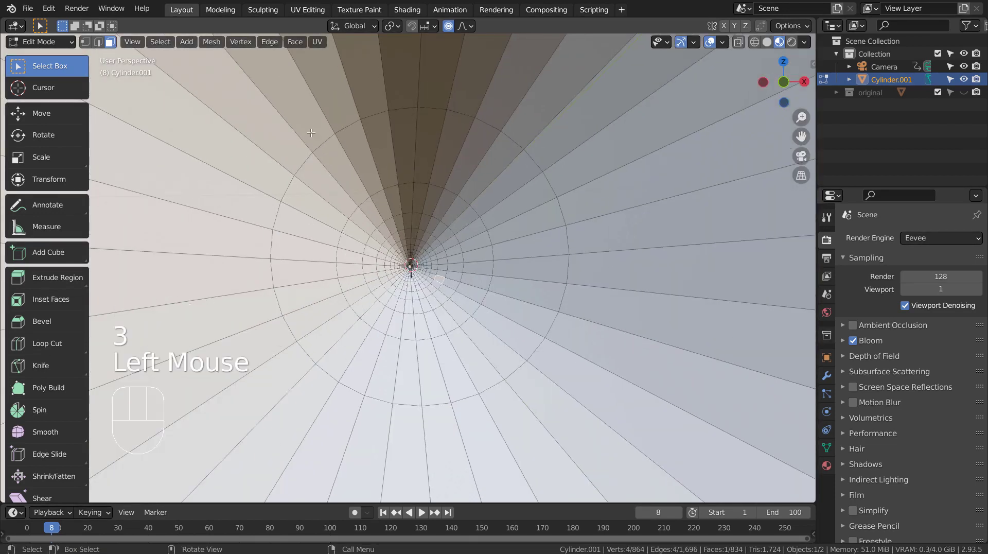
{"action": "left_click", "coordinate": [449, 290]}
{"action": "key", "text": "alt+a"}
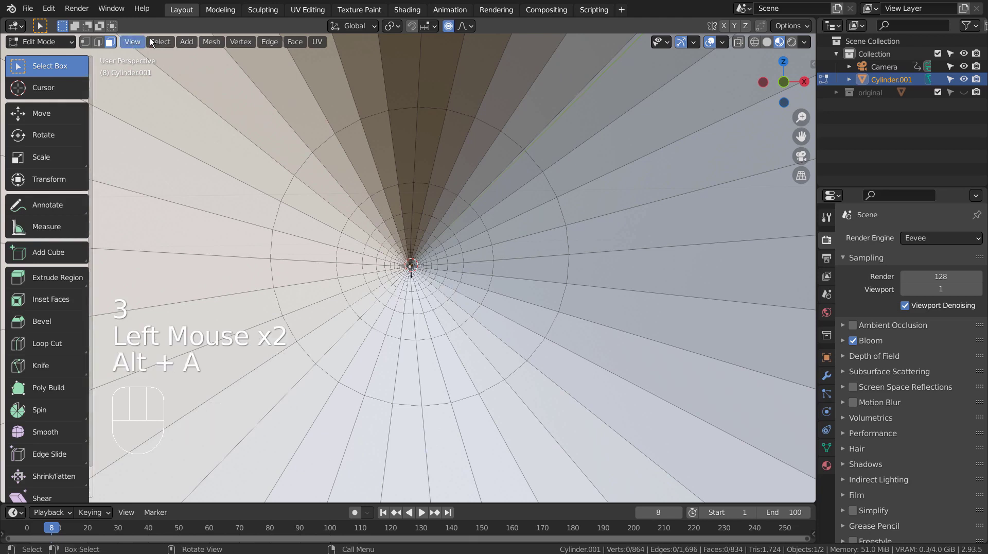
Randomly select faces of the tunnel with a ratio of 0.15.
{"action": "left_click", "coordinate": [157, 41]}
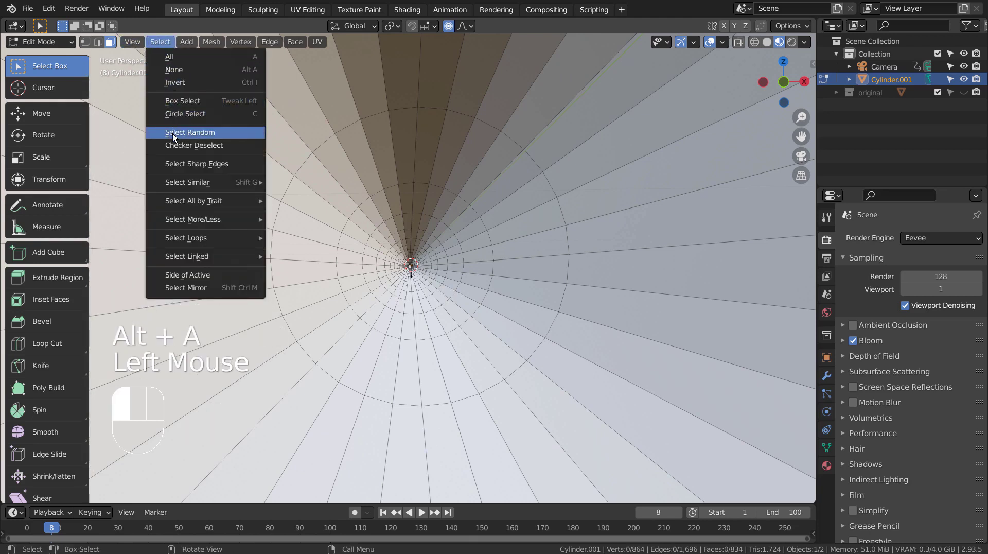
{"action": "left_click", "coordinate": [172, 132]}
{"action": "left_click", "coordinate": [222, 461]}
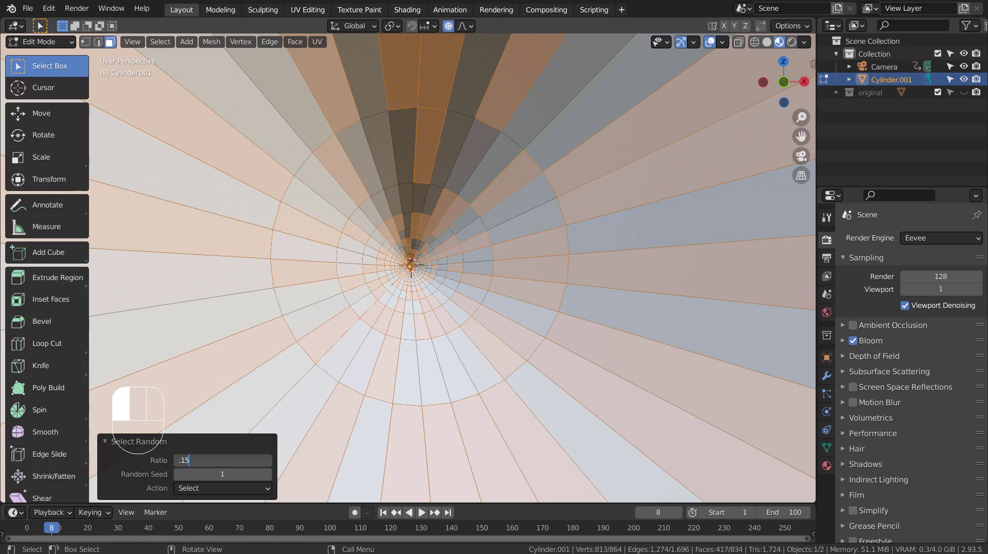
{"action": "type", "text": ".15"}
{"action": "key", "text": "Return"}
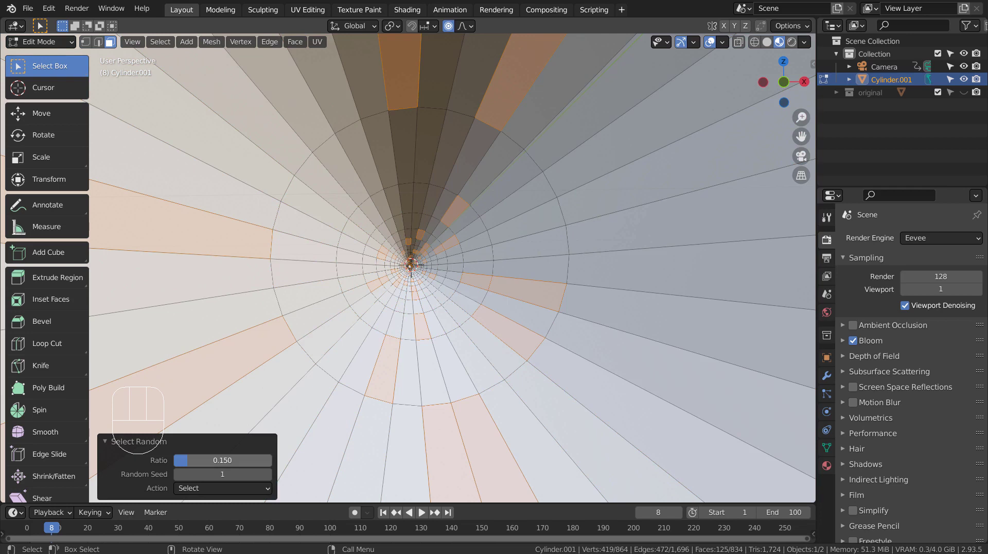
Try a random selection ratio of 0.5 for comparison and set the ratio back to 0.15.
{"action": "left_click", "coordinate": [230, 460]}
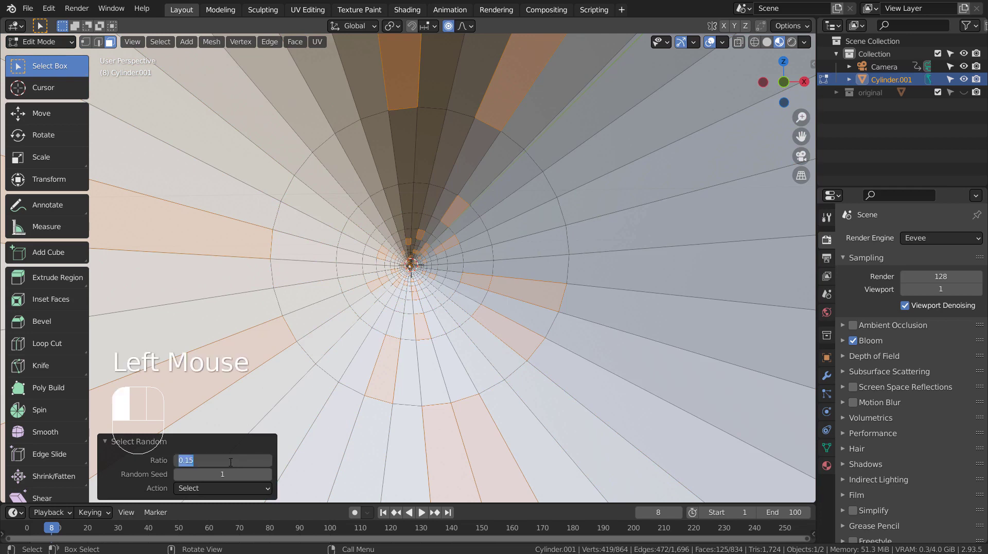
{"action": "type", "text": ".5"}
{"action": "key", "text": "Return"}
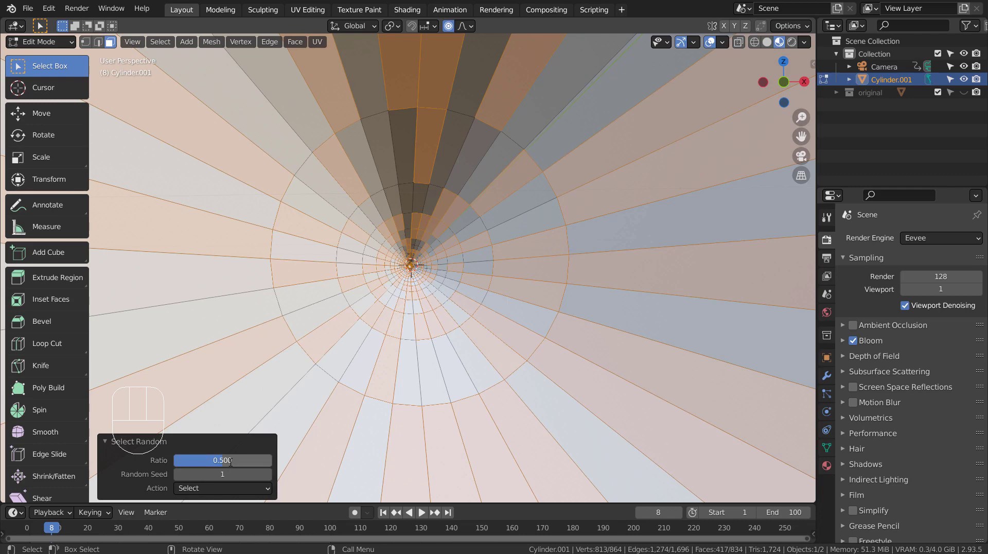
{"action": "left_click", "coordinate": [231, 461]}
{"action": "type", "text": ".15"}
{"action": "key", "text": "Return"}
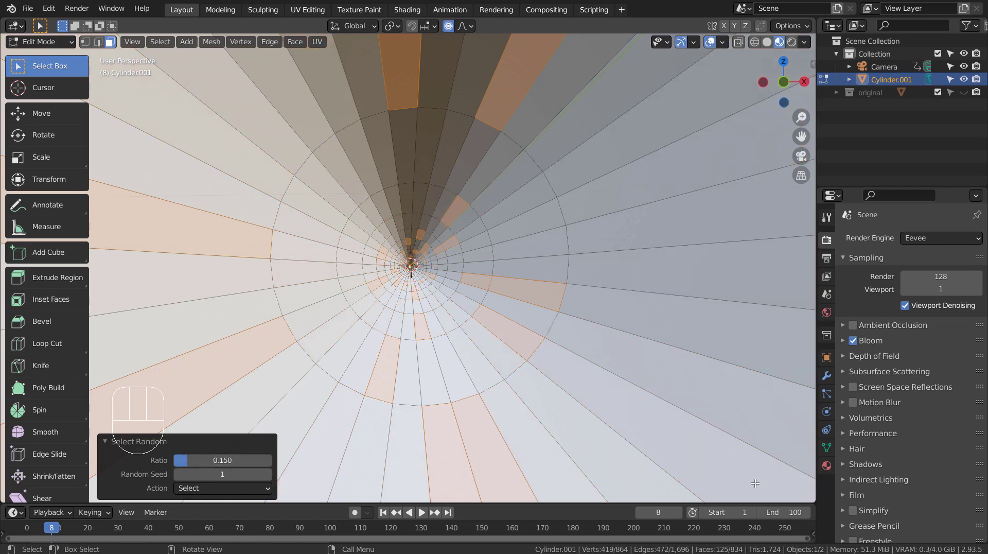
Create a new material on the cylinder and change its surface shader to Emission.
{"action": "left_click", "coordinate": [826, 466]}
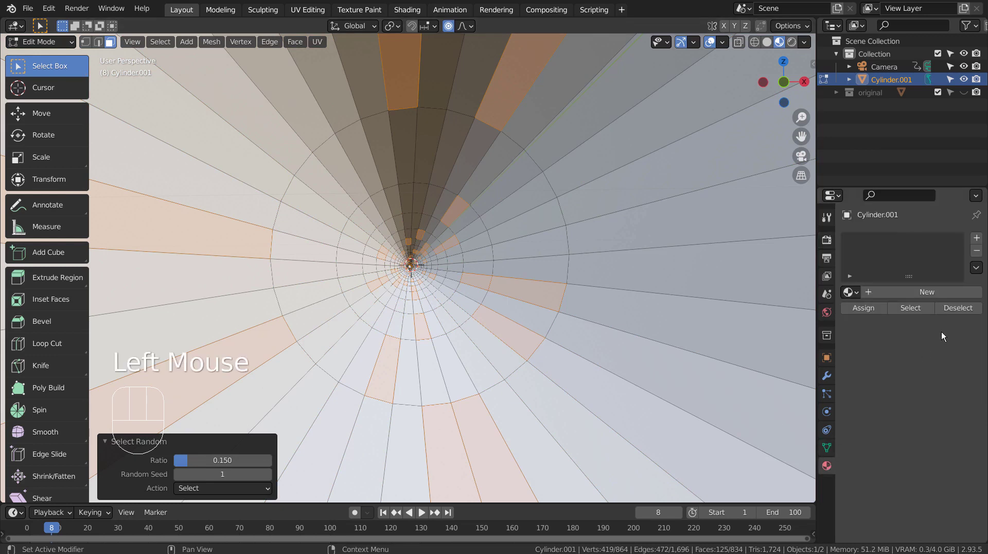
{"action": "left_click", "coordinate": [928, 291]}
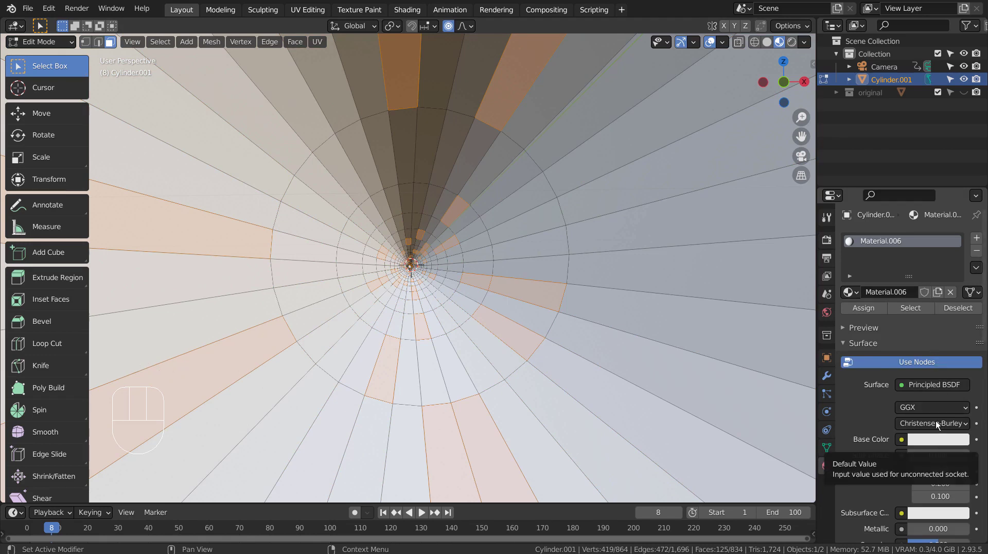
{"action": "left_click", "coordinate": [924, 387]}
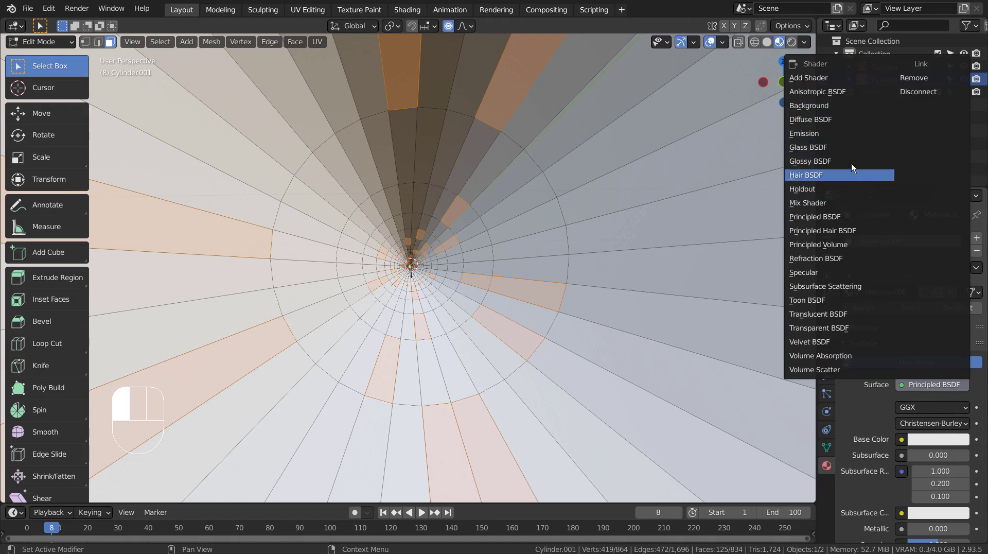
{"action": "left_click", "coordinate": [851, 134]}
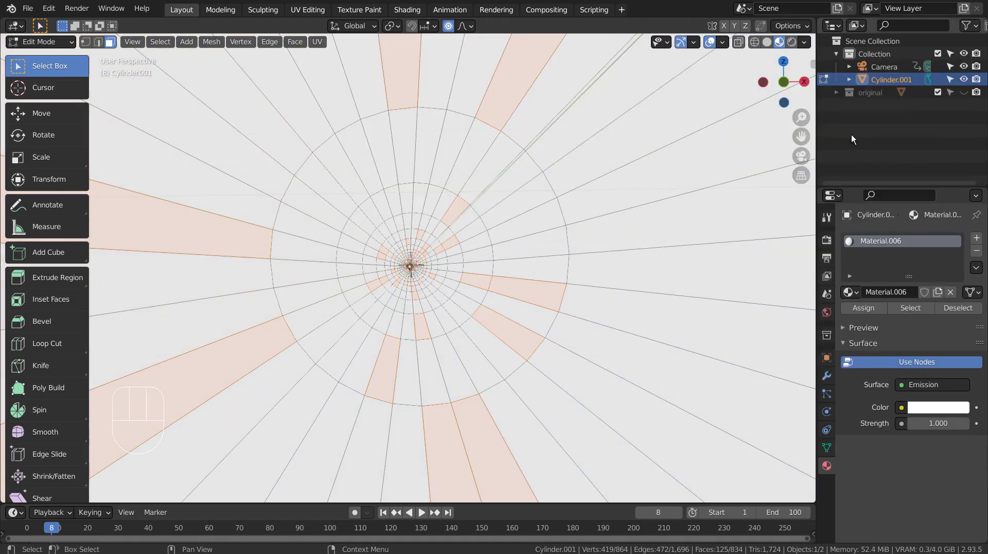
Set the emission strength of the cylinder's white material to 355.
{"action": "left_click", "coordinate": [939, 423]}
{"action": "type", "text": "355"}
{"action": "key", "text": "Return"}
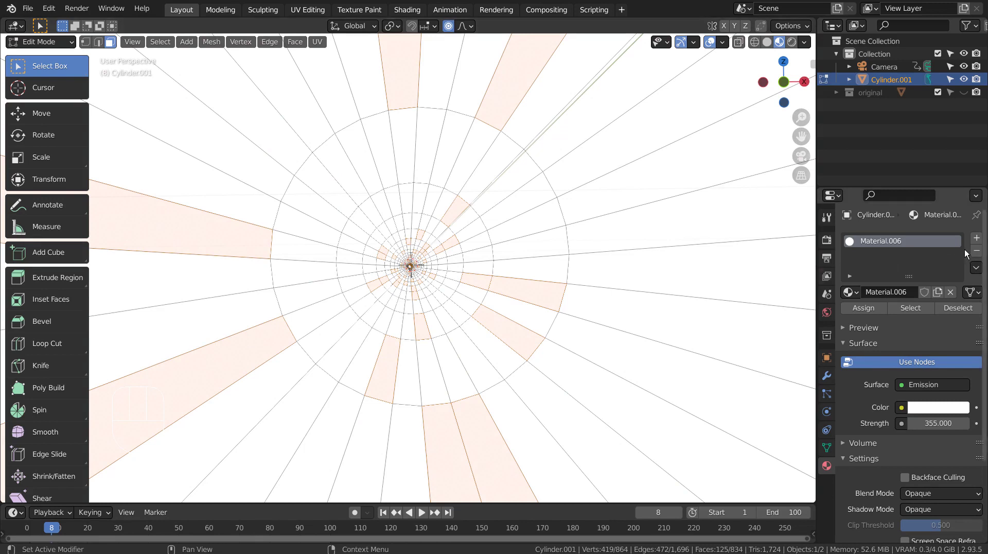
Add a second material slot with a new material and change its surface shader to Emission.
{"action": "left_click", "coordinate": [976, 239]}
{"action": "left_click", "coordinate": [904, 320]}
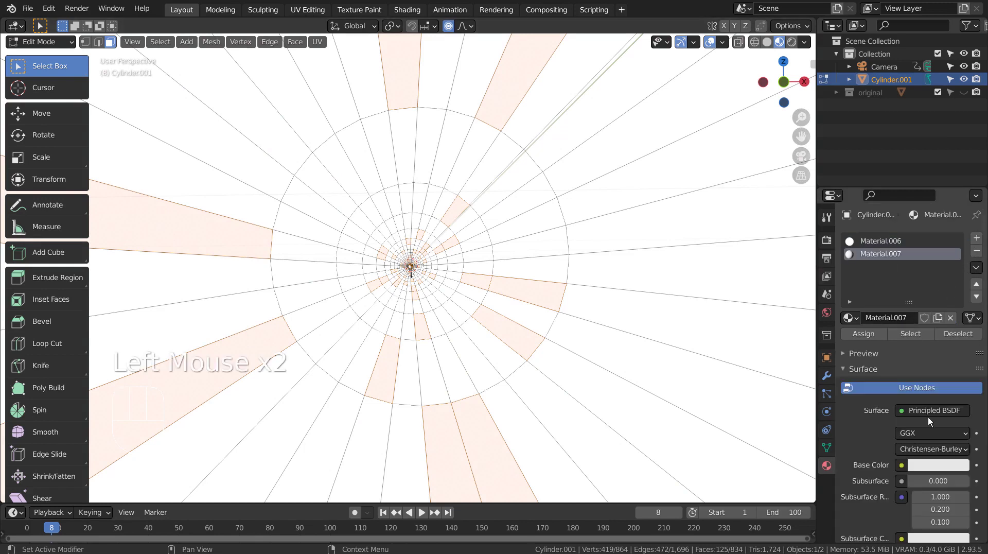
{"action": "left_click", "coordinate": [924, 410]}
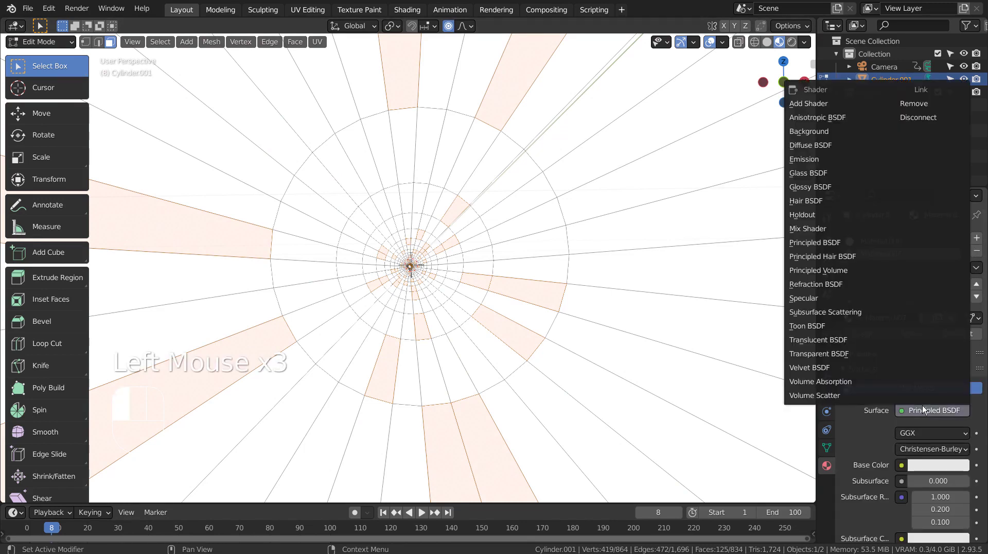
{"action": "left_click", "coordinate": [846, 159]}
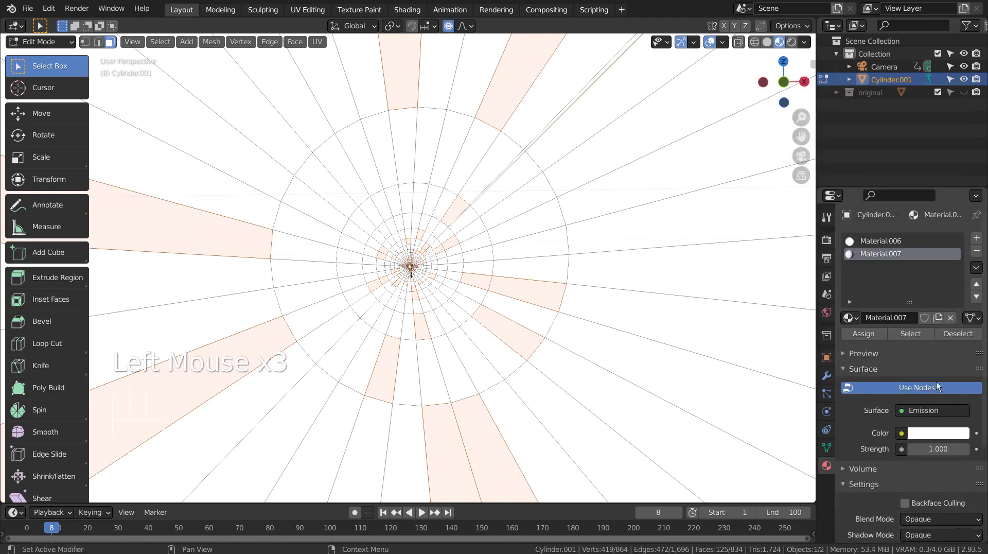
Set the second material's emission strength to 35 and its color to yellow.
{"action": "left_click", "coordinate": [937, 449]}
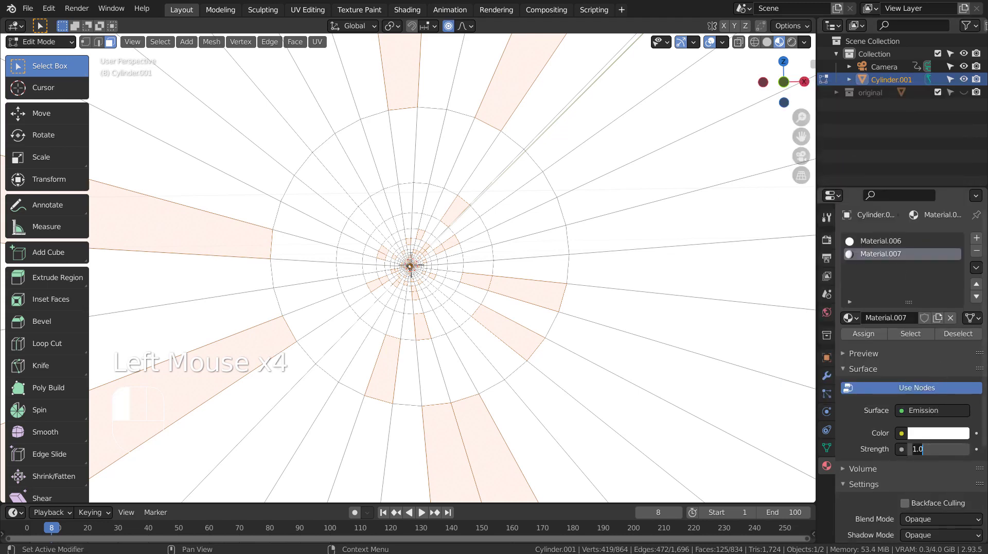
{"action": "left_click", "coordinate": [940, 434]}
{"action": "left_click_drag", "start_coordinate": [871, 313], "coordinate": [869, 318]}
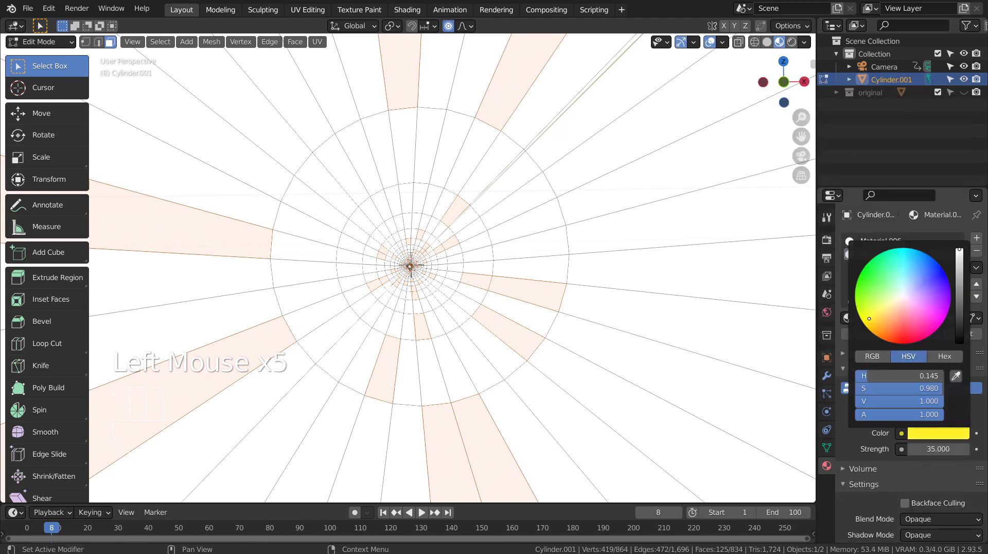
{"action": "left_click", "coordinate": [859, 334]}
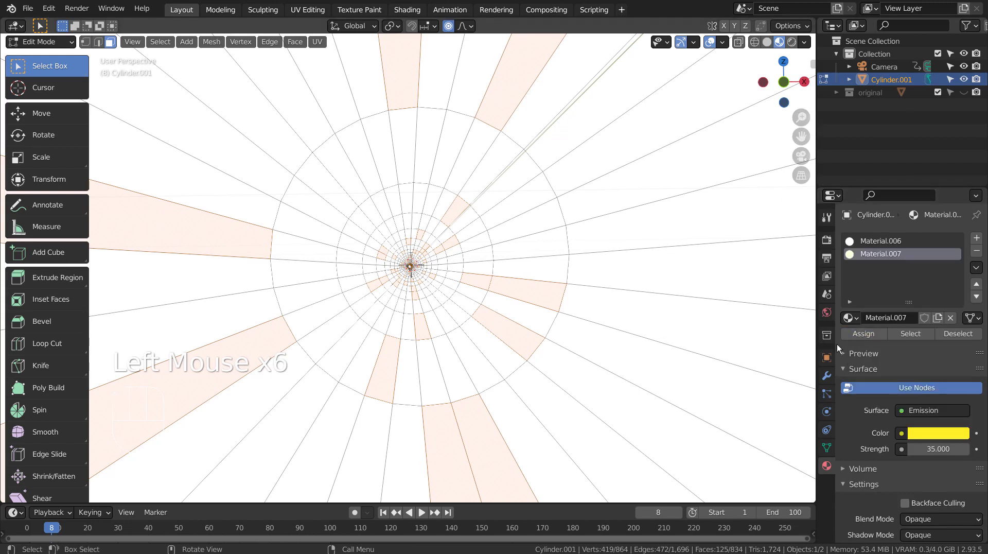
Assign the yellow emission material to the randomly selected tunnel faces.
{"action": "double_click", "coordinate": [872, 335]}
{"action": "left_click", "coordinate": [826, 240]}
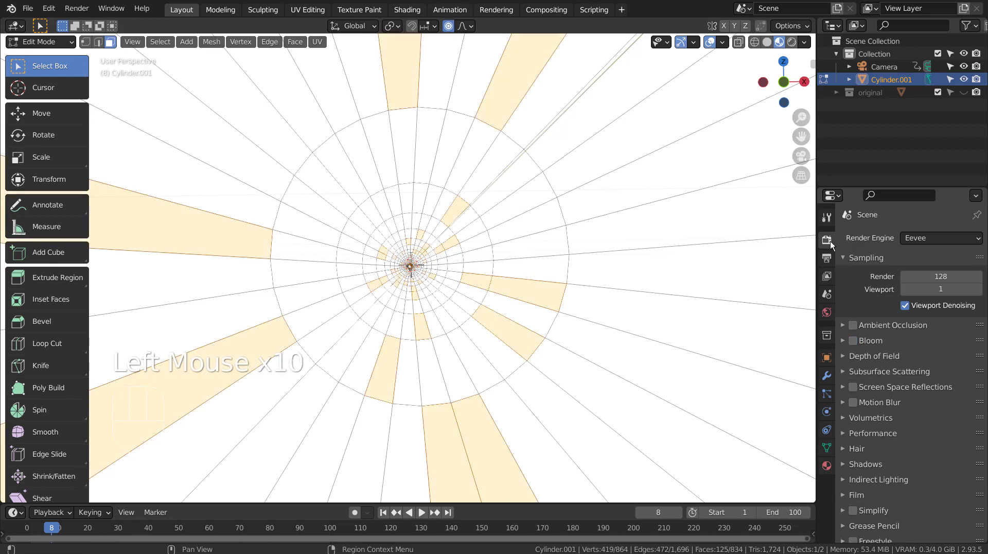
{"action": "left_click", "coordinate": [827, 465]}
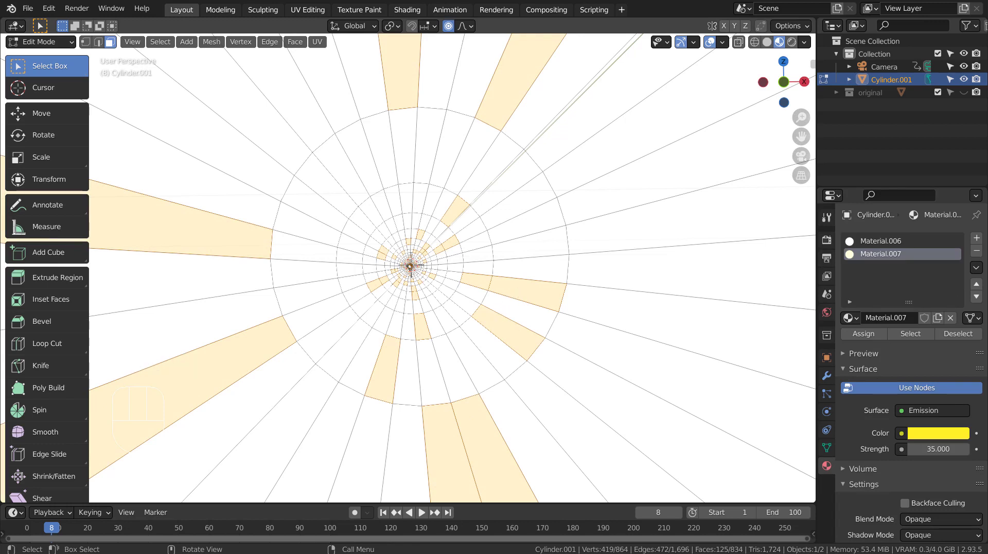
{"action": "left_click", "coordinate": [924, 240]}
{"action": "left_click", "coordinate": [903, 249]}
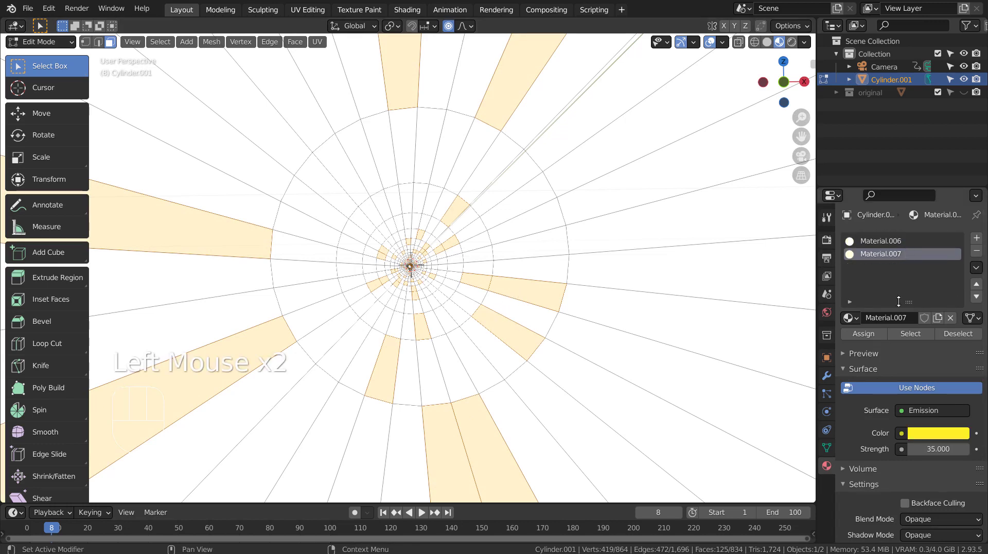
{"action": "left_click", "coordinate": [872, 335]}
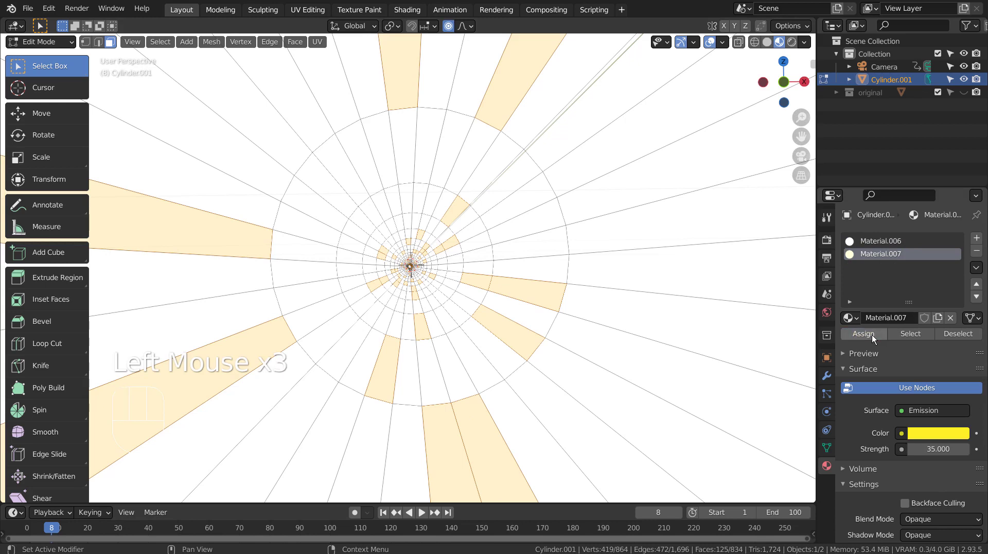
Add a third material slot with a new Principled BSDF material and give it an orange-red base color.
{"action": "left_click", "coordinate": [976, 239]}
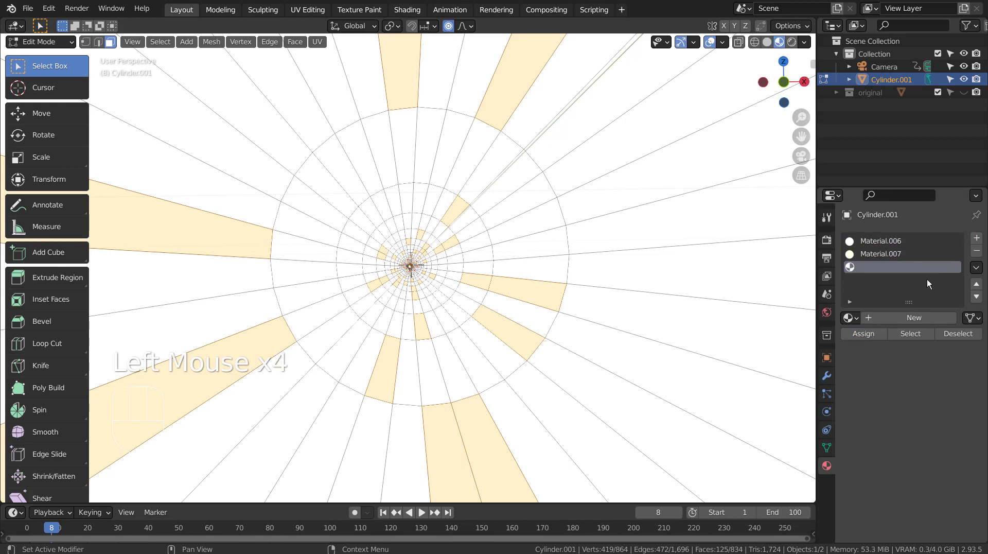
{"action": "left_click", "coordinate": [902, 319]}
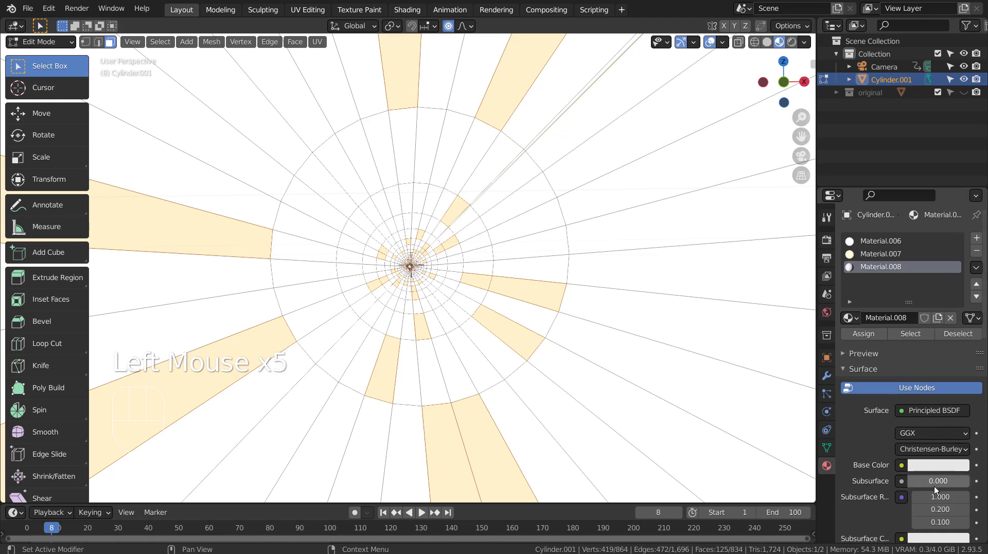
{"action": "left_click", "coordinate": [936, 465]}
{"action": "left_click_drag", "start_coordinate": [879, 373], "coordinate": [891, 365]}
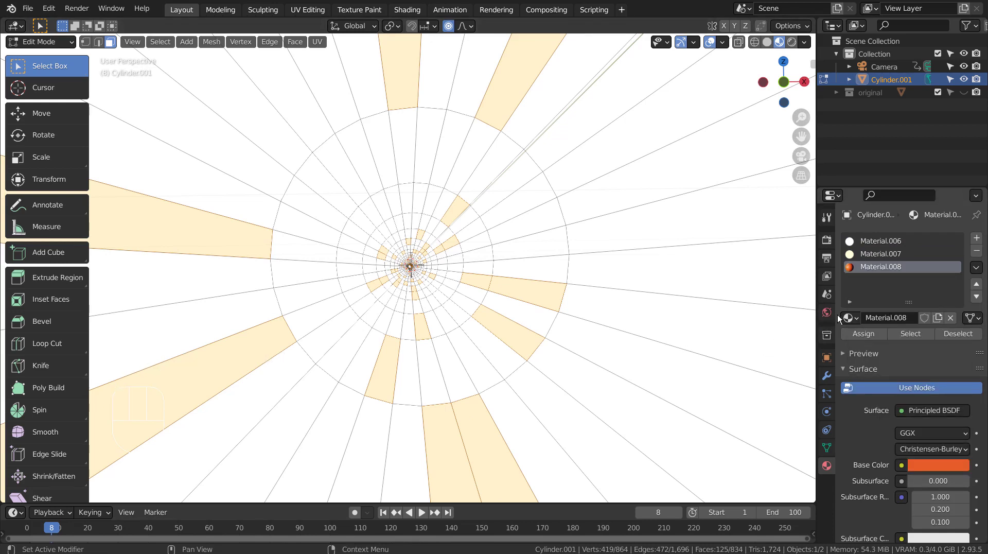
Invert the face selection and assign the orange-red material to the remaining tunnel faces.
{"action": "key", "text": "ctrl+i"}
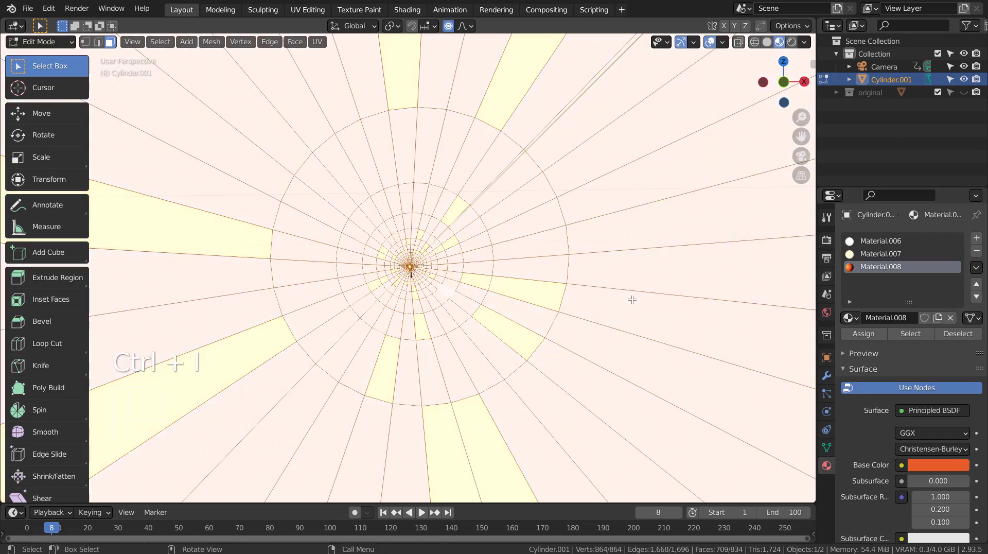
{"action": "left_click", "coordinate": [863, 333]}
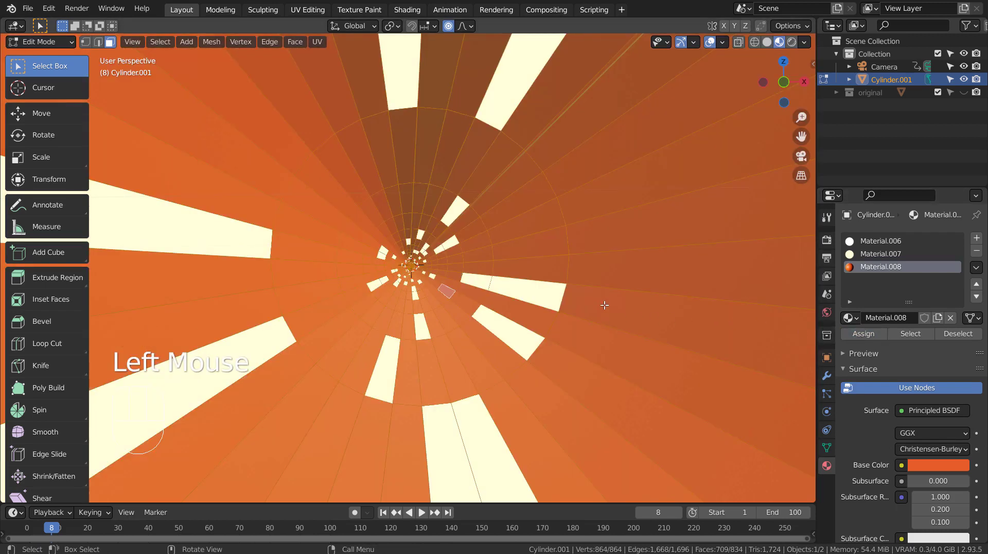
{"action": "left_click", "coordinate": [526, 257]}
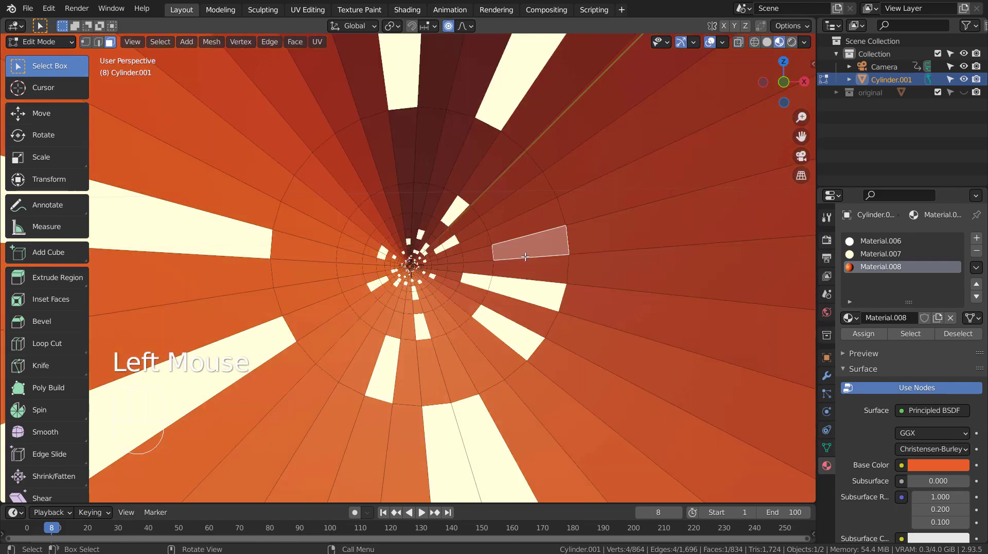
Select the end cap facing the camera, assign the yellow emission material to it, and clear the selection.
{"action": "scroll", "coordinate": [476, 342], "scroll_direction": "up", "scroll_amount": 8}
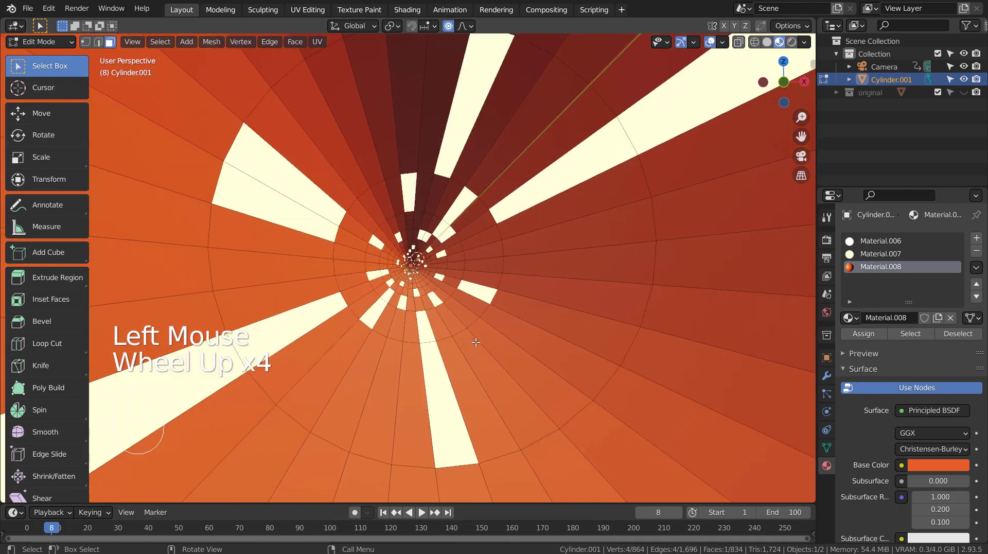
{"action": "scroll", "coordinate": [476, 342], "scroll_direction": "down", "scroll_amount": 3}
{"action": "scroll", "coordinate": [476, 343], "scroll_direction": "down", "scroll_amount": 4}
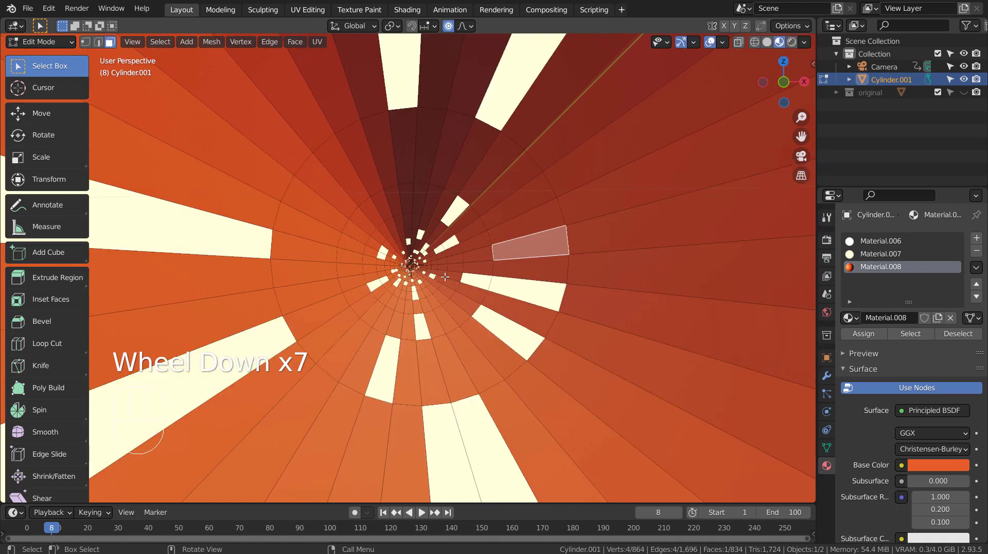
{"action": "scroll", "coordinate": [436, 271], "scroll_direction": "down", "scroll_amount": 3}
{"action": "left_click", "coordinate": [419, 270]}
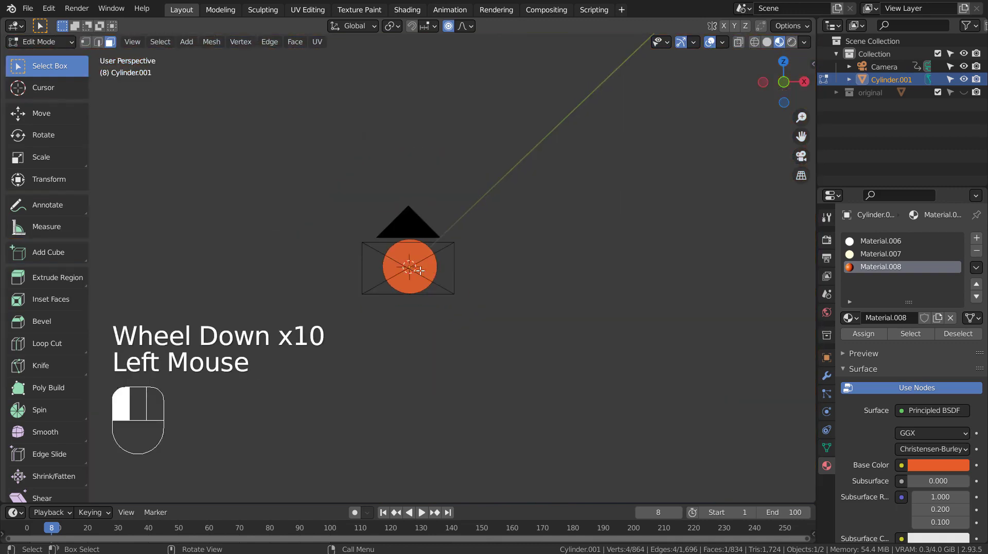
{"action": "left_click", "coordinate": [881, 254]}
{"action": "left_click", "coordinate": [864, 334]}
{"action": "left_click", "coordinate": [323, 356]}
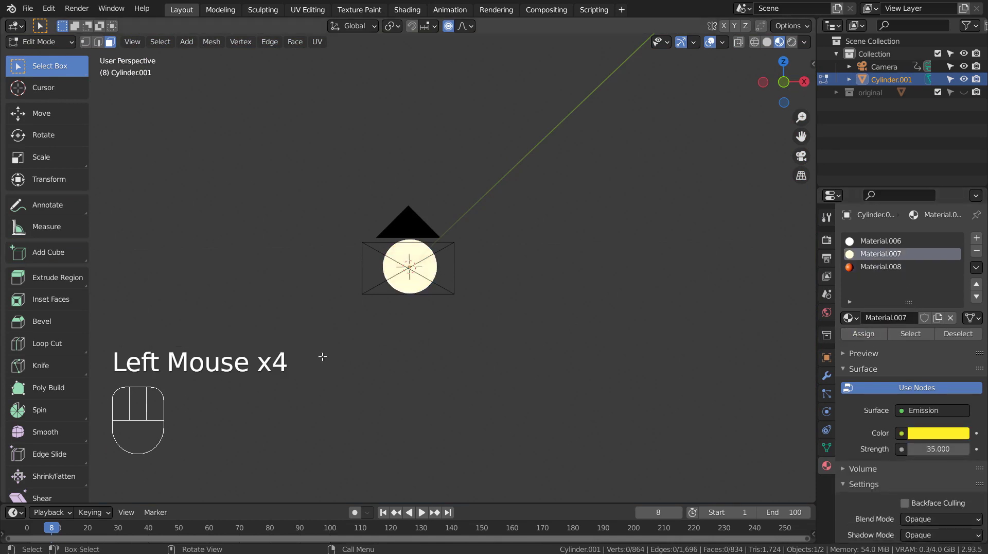
Select the end cap at the far end of the cylinder and assign the white emission material to it.
{"action": "middle_click_drag", "start_coordinate": [323, 356], "coordinate": [552, 348]}
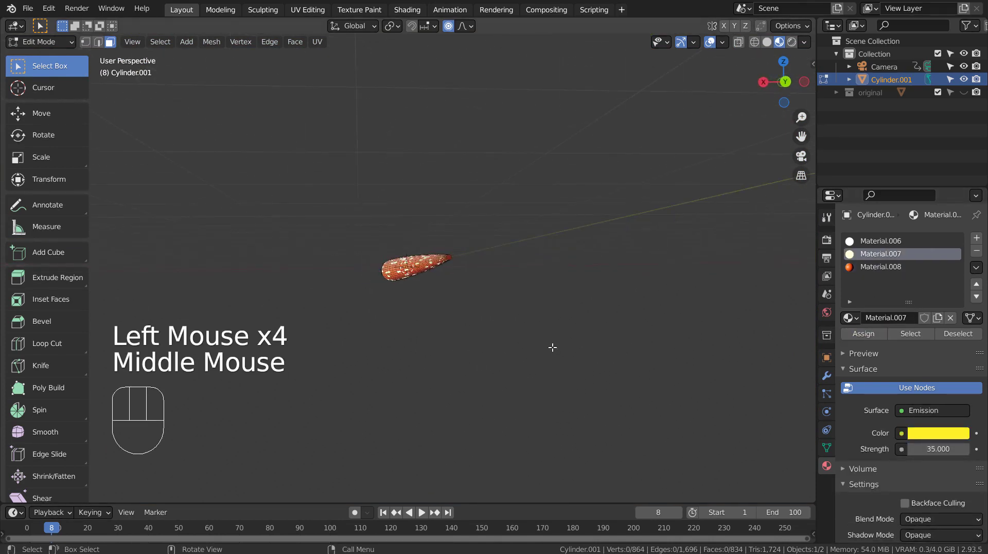
{"action": "scroll", "coordinate": [553, 346], "scroll_direction": "up", "scroll_amount": 2}
{"action": "left_click", "coordinate": [619, 227]}
{"action": "left_click", "coordinate": [607, 215]}
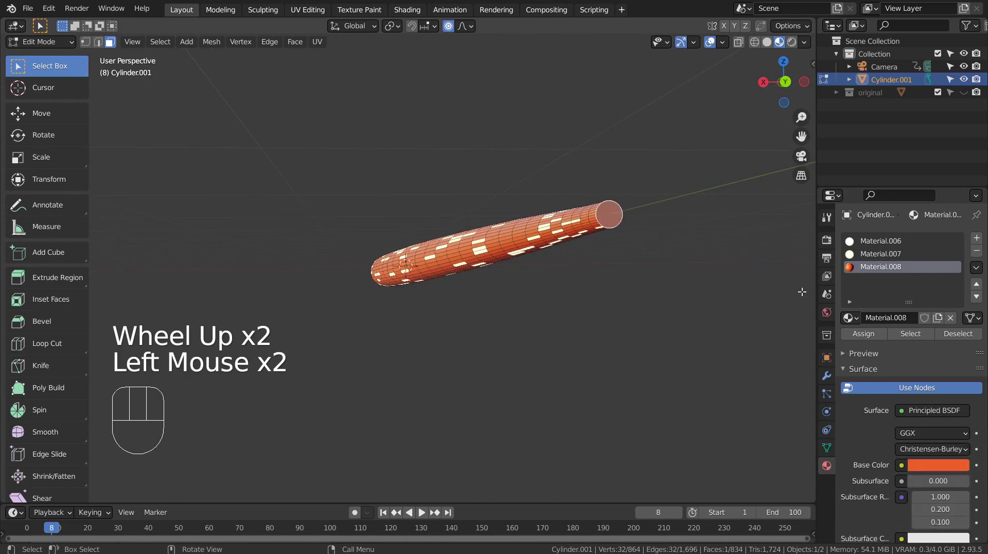
{"action": "left_click", "coordinate": [858, 242]}
{"action": "left_click", "coordinate": [860, 334]}
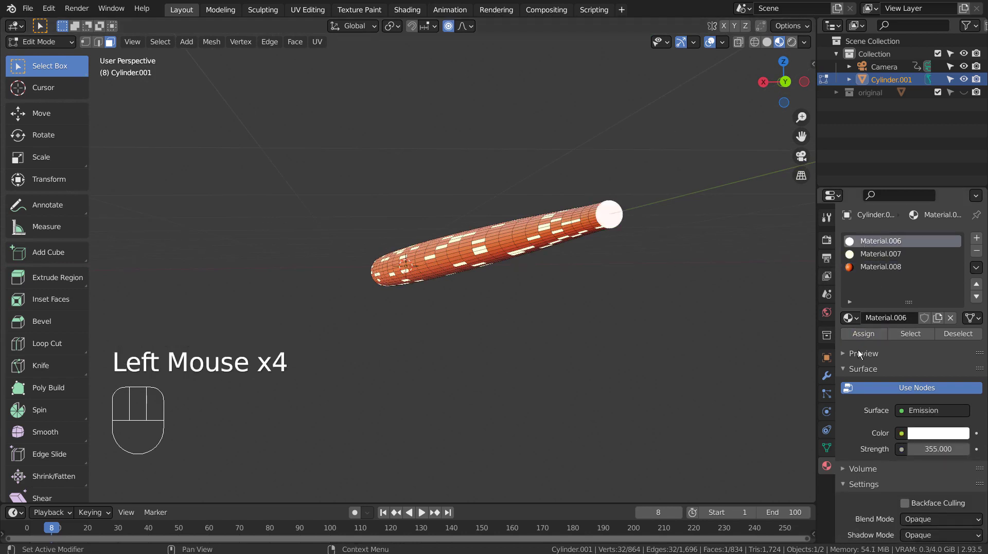
Return to the view inside the tunnel and enable Bloom in the Eevee render settings.
{"action": "middle_click_drag", "start_coordinate": [702, 366], "coordinate": [450, 377]}
{"action": "scroll", "coordinate": [411, 370], "scroll_direction": "up", "scroll_amount": 3}
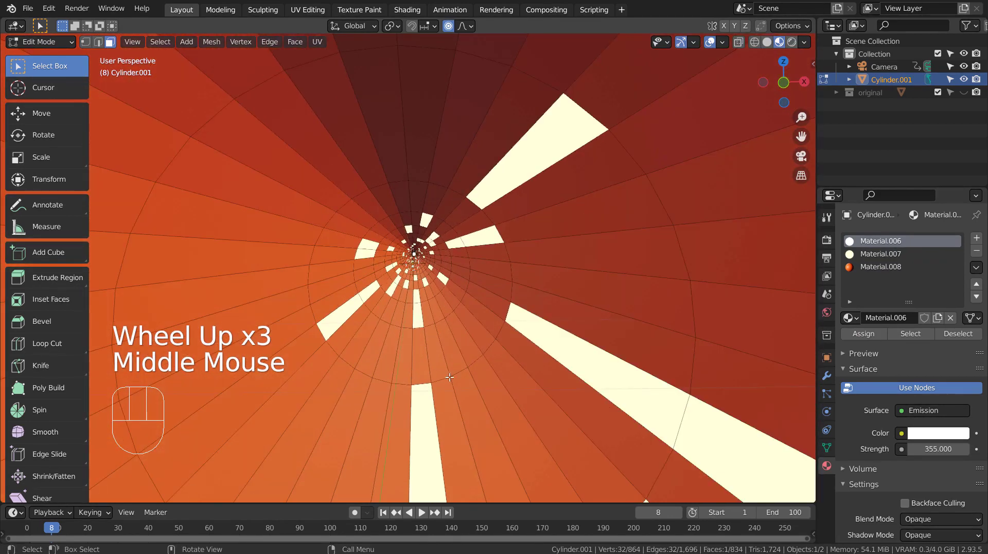
{"action": "left_click", "coordinate": [826, 240]}
{"action": "left_click", "coordinate": [852, 340]}
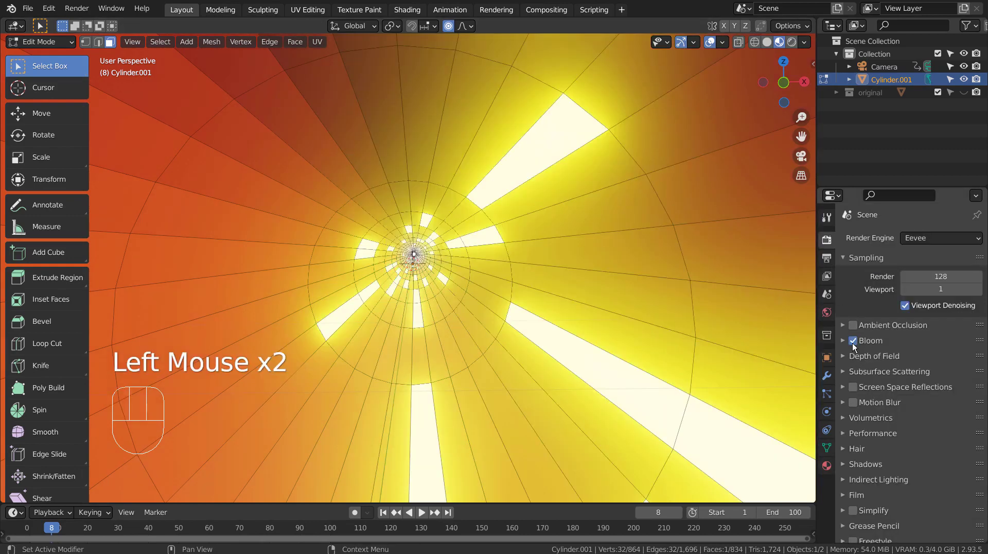
Switch to Object Mode and inspect the glowing faces along the inside of the tunnel.
{"action": "middle_click_drag", "start_coordinate": [551, 333], "coordinate": [511, 339]}
{"action": "key", "text": "Tab"}
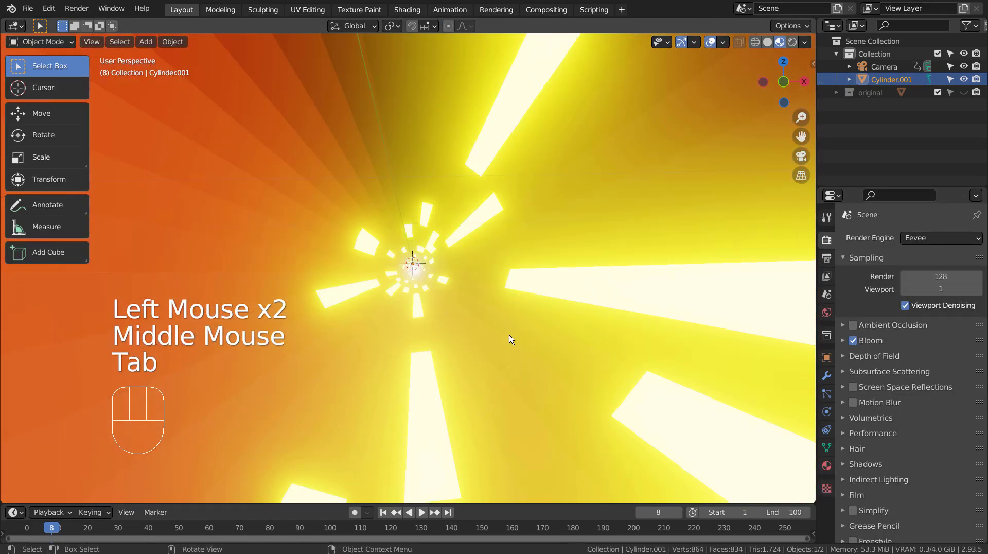
{"action": "scroll", "coordinate": [476, 344], "scroll_direction": "up", "scroll_amount": 11}
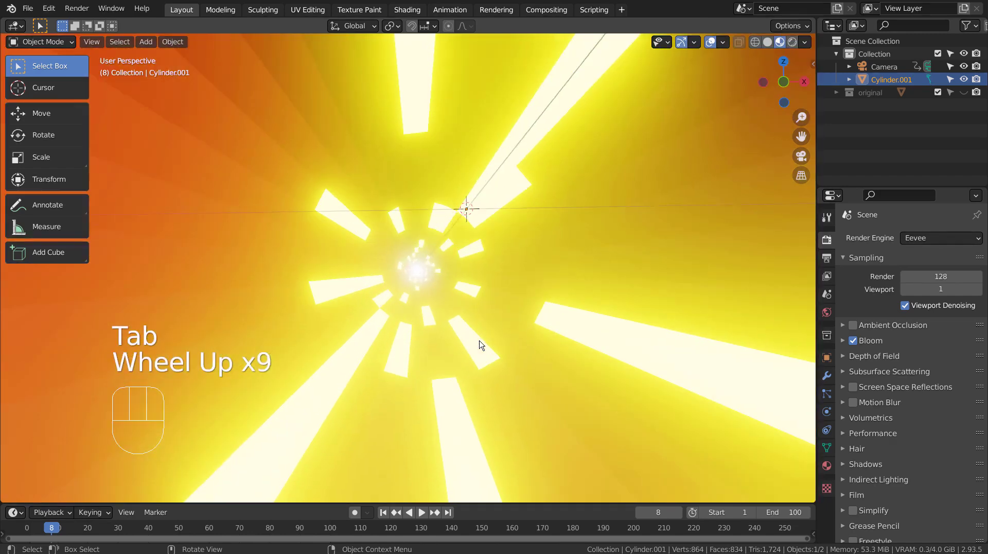
{"action": "scroll", "coordinate": [480, 343], "scroll_direction": "down", "scroll_amount": 9}
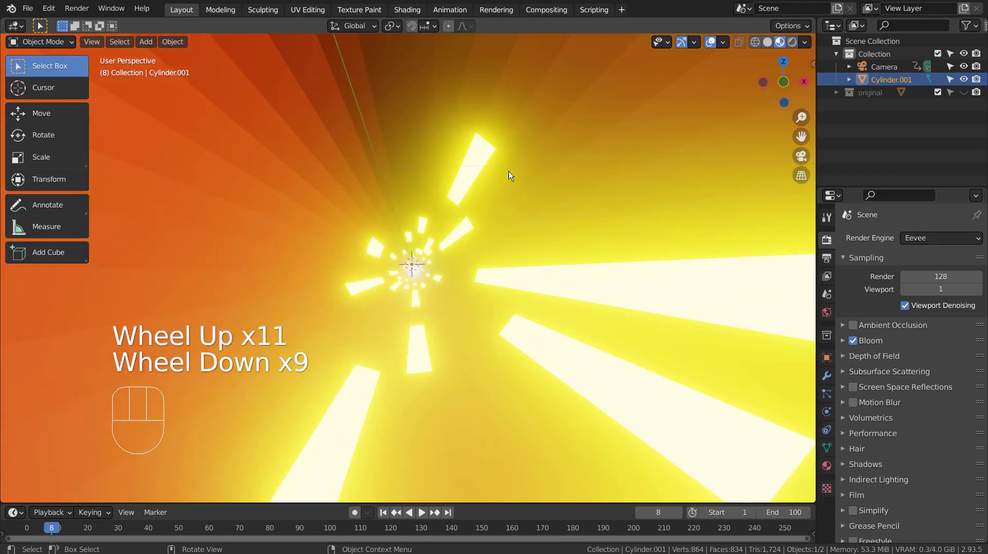
Apply smooth shading to the tunnel cylinder.
{"action": "left_click", "coordinate": [514, 132]}
{"action": "right_click", "coordinate": [514, 132]}
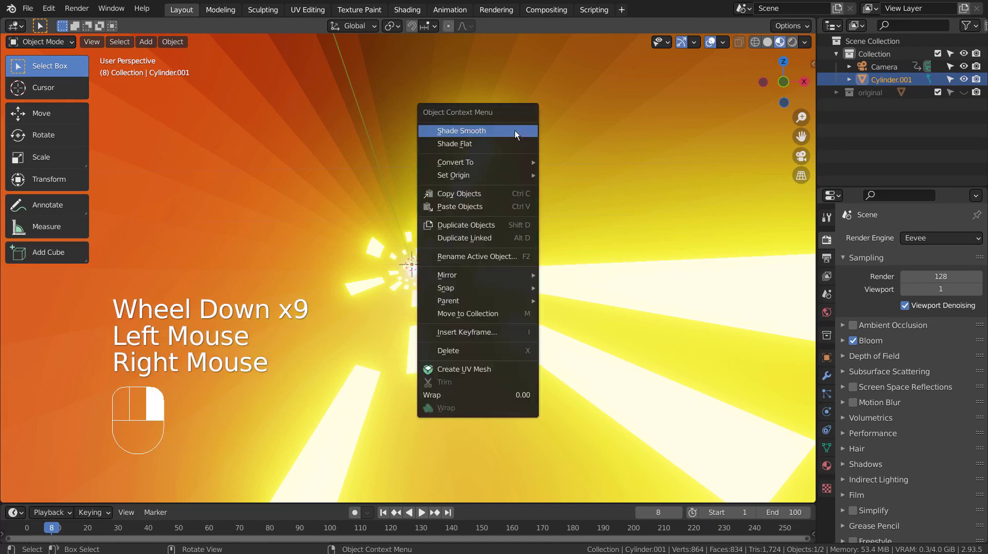
{"action": "mouse_move", "coordinate": [529, 300]}
{"action": "middle_mouse_down"}
{"action": "mouse_move", "coordinate": [531, 309]}
{"action": "mouse_move", "coordinate": [531, 300]}
{"action": "middle_mouse_up"}
{"action": "scroll", "coordinate": [530, 302], "scroll_direction": "down", "scroll_amount": 2}
Select the camera, check the view through it, and frame it up close in front of the tunnel opening.
{"action": "left_click", "coordinate": [894, 65]}
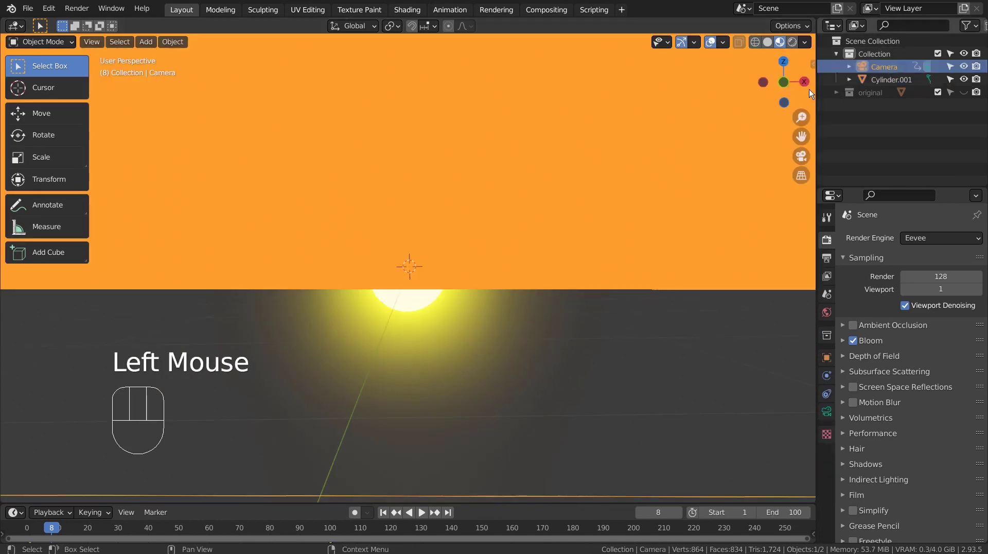
{"action": "key", "text": "KP_0"}
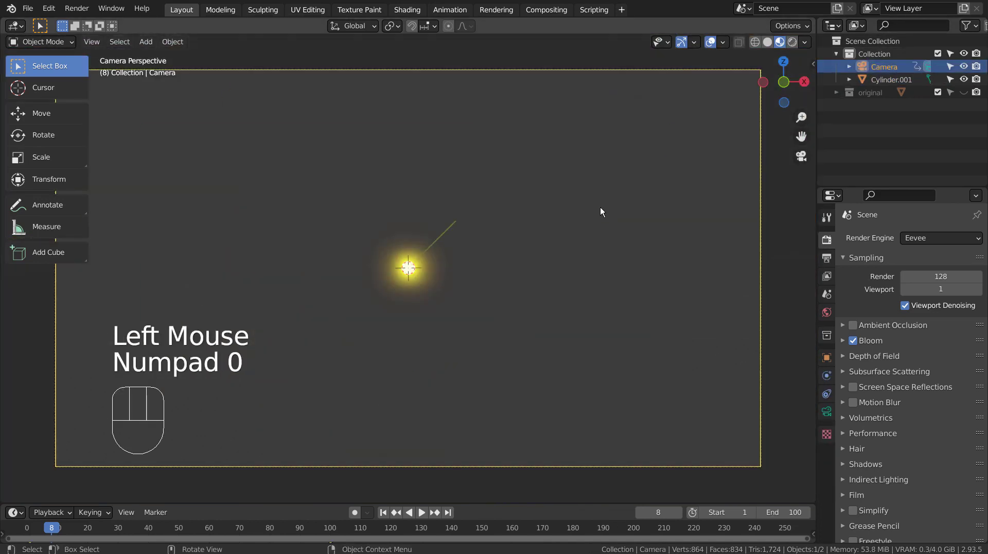
{"action": "middle_click_drag", "start_coordinate": [641, 280], "coordinate": [518, 322]}
{"action": "scroll", "coordinate": [312, 312], "scroll_direction": "down", "scroll_amount": 3}
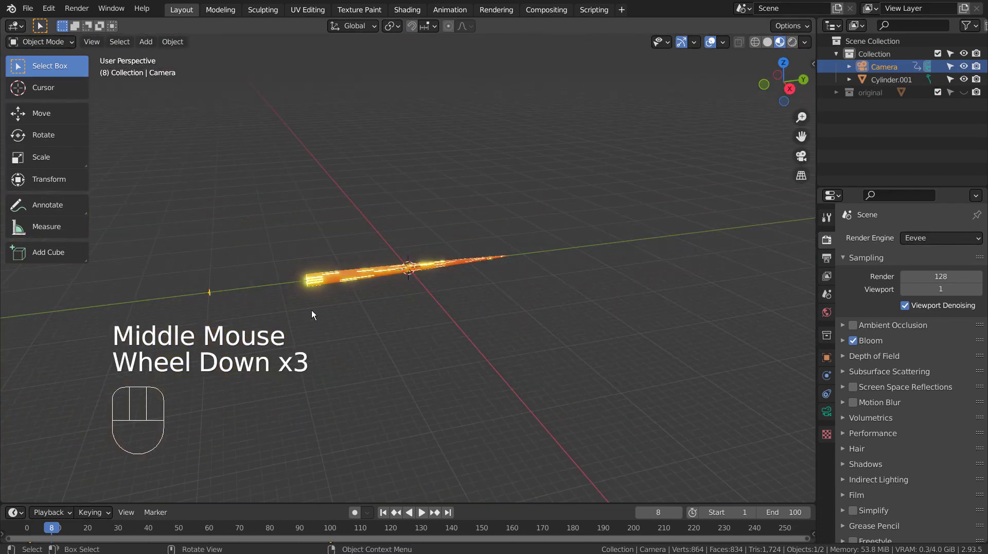
{"action": "key", "text": "KP_Decimal"}
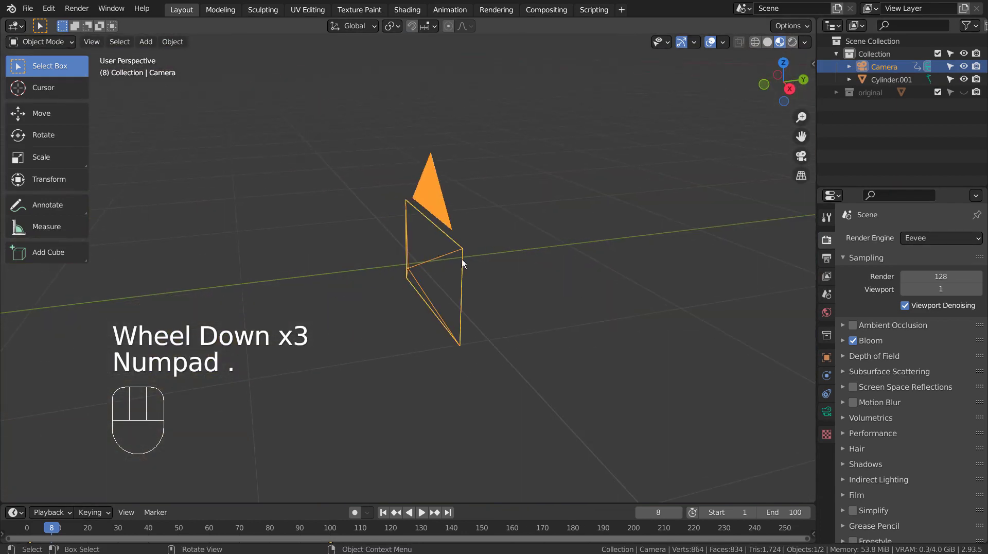
{"action": "middle_click_drag", "start_coordinate": [479, 342], "coordinate": [577, 322]}
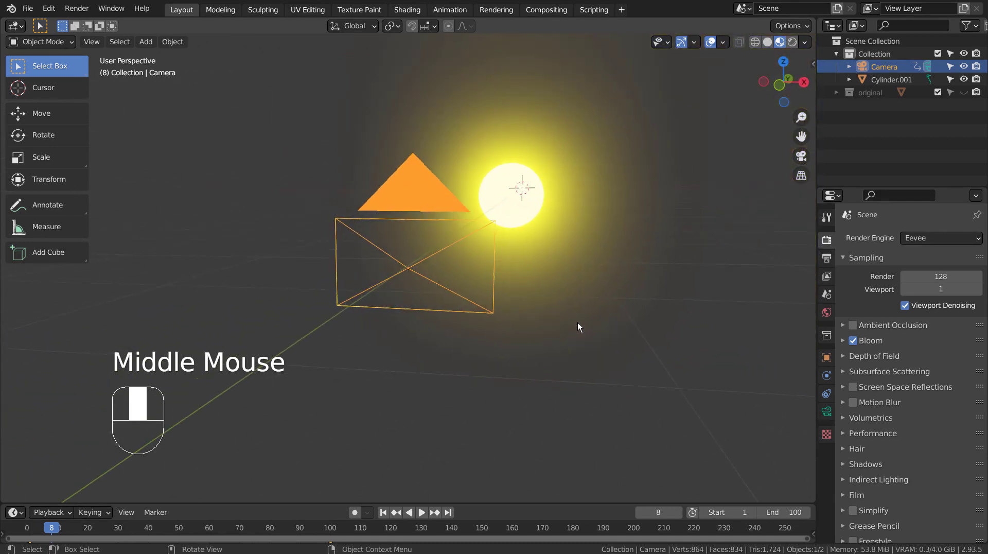
Open the camera's lens settings and check its focal length.
{"action": "left_click", "coordinate": [826, 411]}
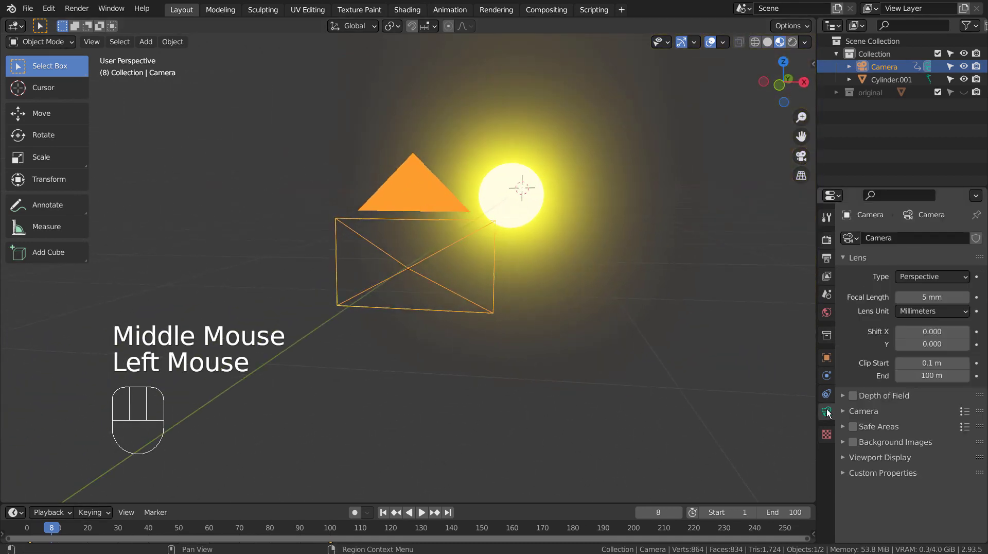
{"action": "double_click", "coordinate": [933, 297]}
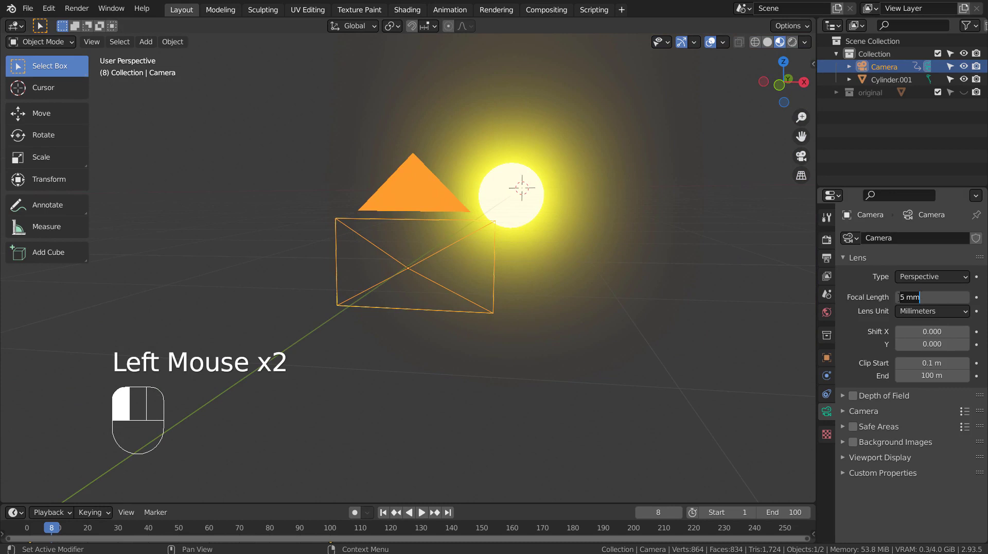
{"action": "middle_click_drag", "start_coordinate": [705, 330], "coordinate": [648, 344]}
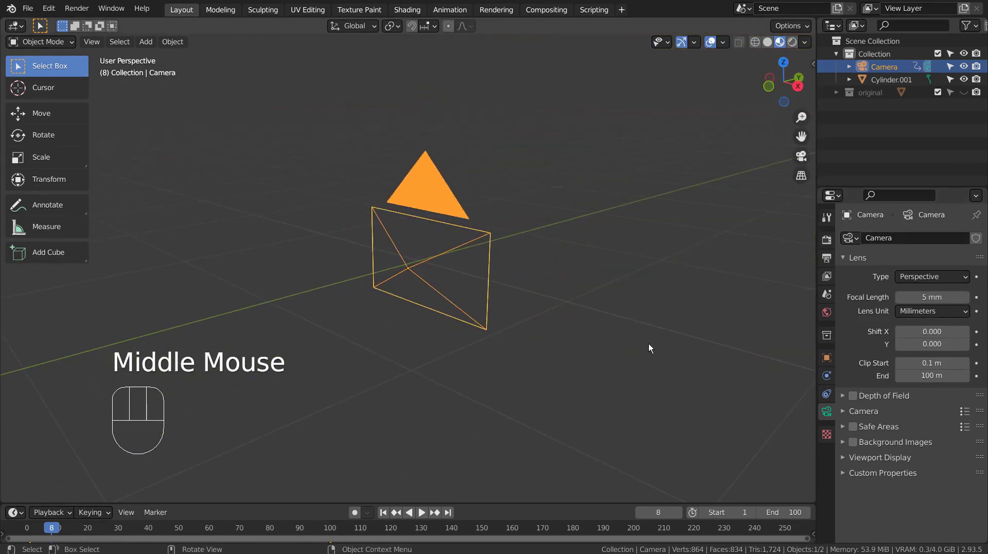
Show the camera's transform values and go to frame 1 to check its starting keyframe and the view through it.
{"action": "scroll", "coordinate": [649, 343], "scroll_direction": "down", "scroll_amount": 7}
{"action": "key", "text": "n"}
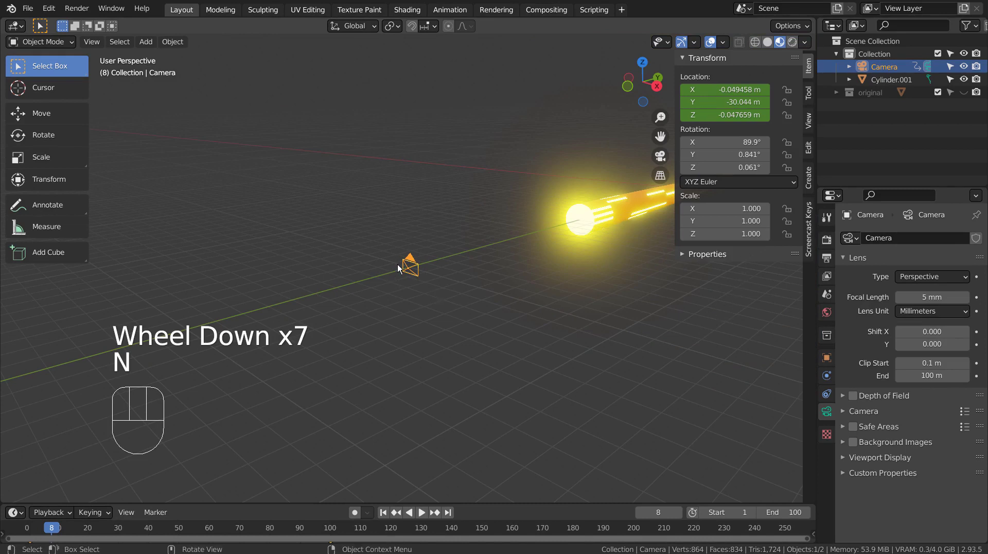
{"action": "left_click_drag", "start_coordinate": [51, 528], "coordinate": [31, 525]}
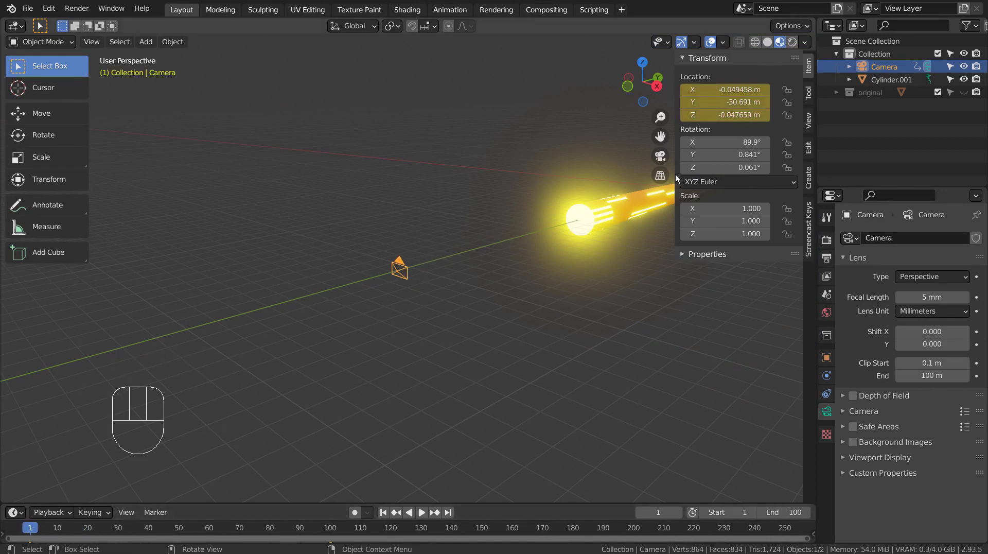
{"action": "middle_click_drag", "start_coordinate": [719, 346], "coordinate": [317, 449], "text": "shift"}
{"action": "middle_click_drag", "start_coordinate": [543, 326], "coordinate": [535, 277]}
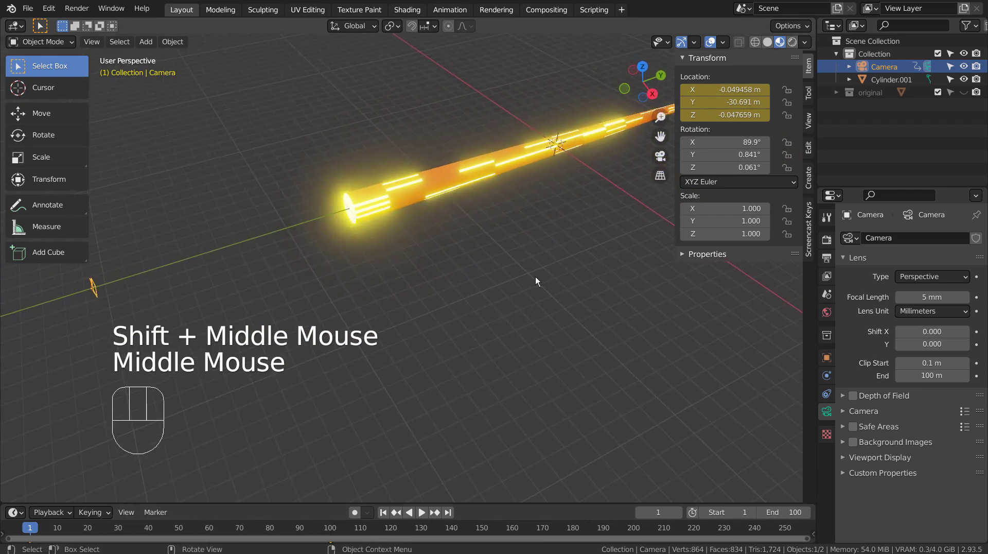
{"action": "key", "text": "KP_0"}
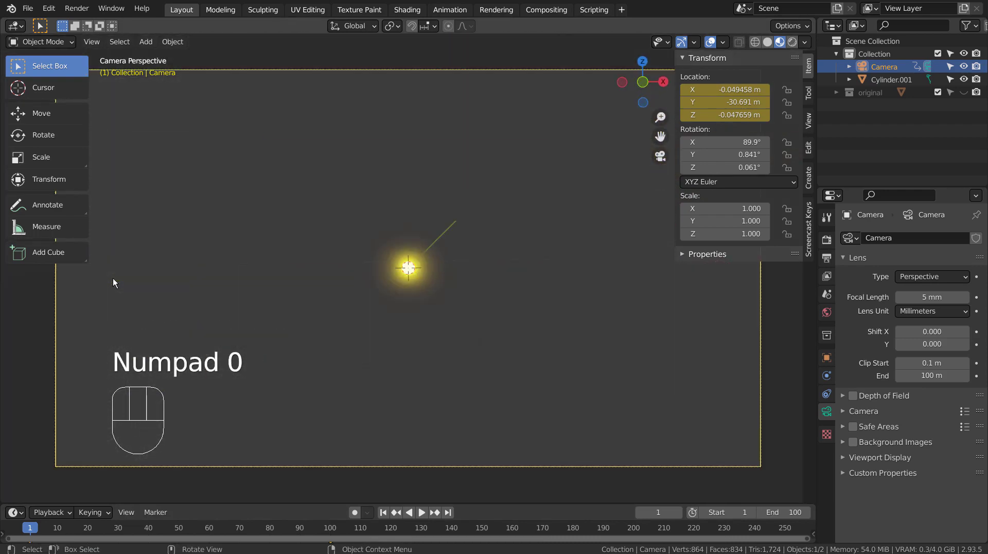
{"action": "key", "text": "KP_0"}
{"action": "key", "text": "KP_0"}
{"action": "key", "text": "KP_0"}
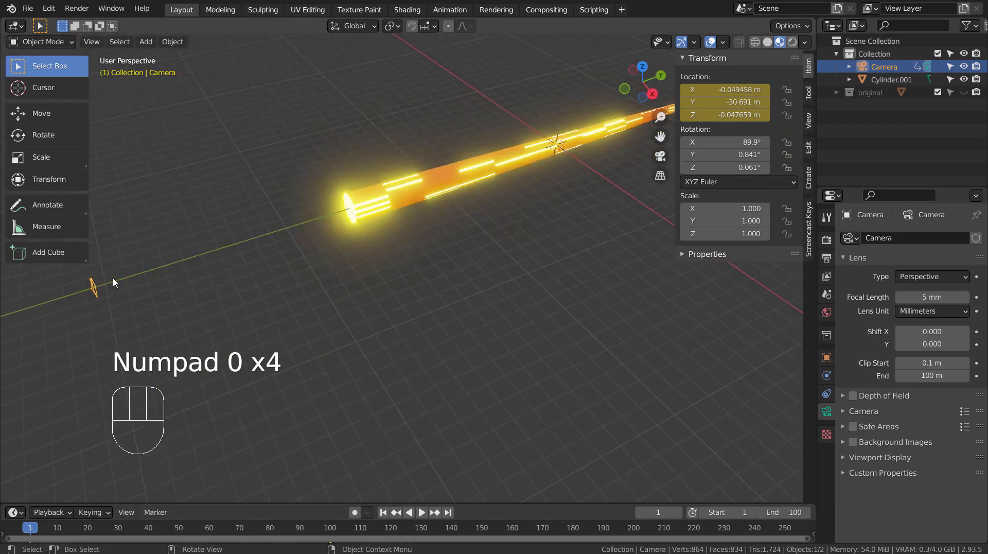
Go to frame 100 and check the camera's end keyframe near the narrow end of the tunnel.
{"action": "middle_click_drag", "start_coordinate": [589, 267], "coordinate": [327, 353], "text": "shift"}
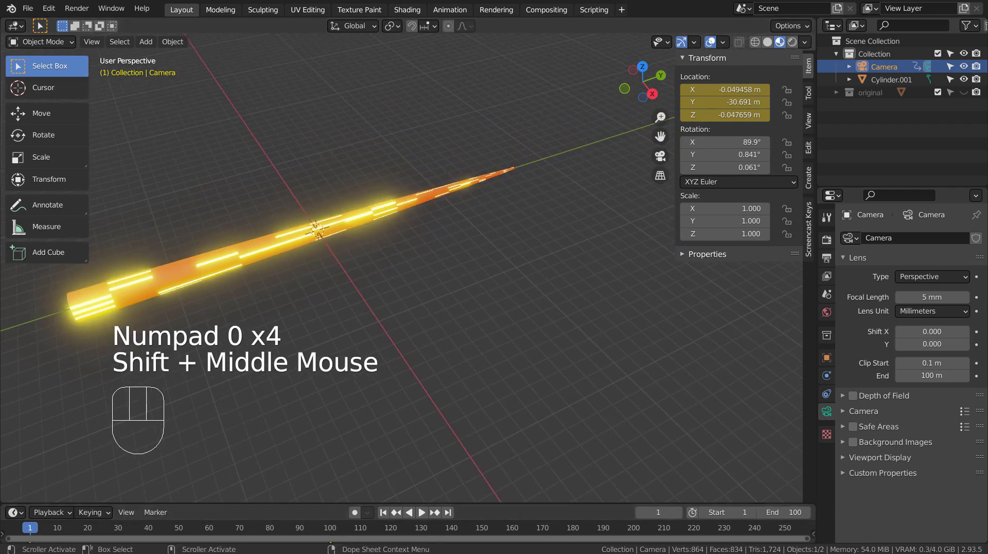
{"action": "left_click", "coordinate": [331, 527]}
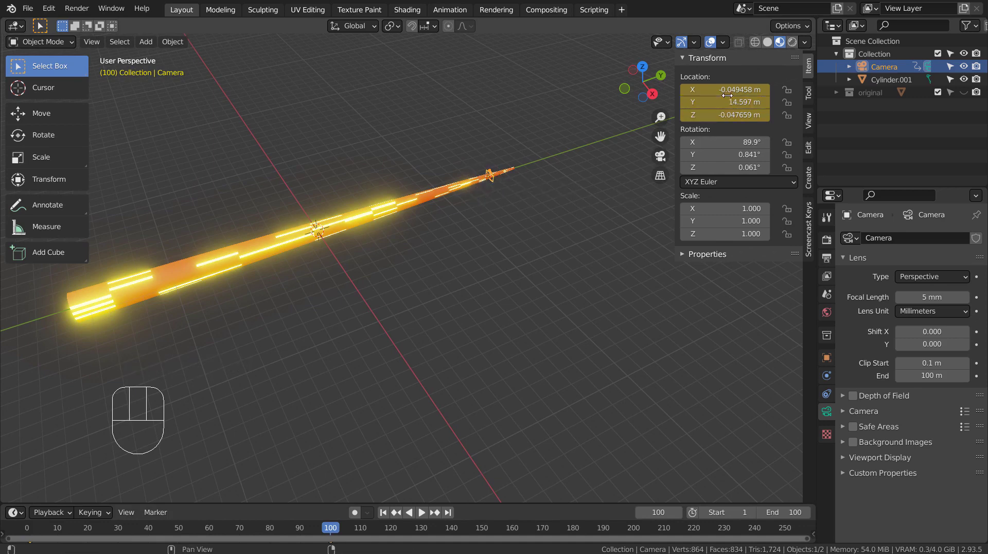
{"action": "key", "text": "KP_0"}
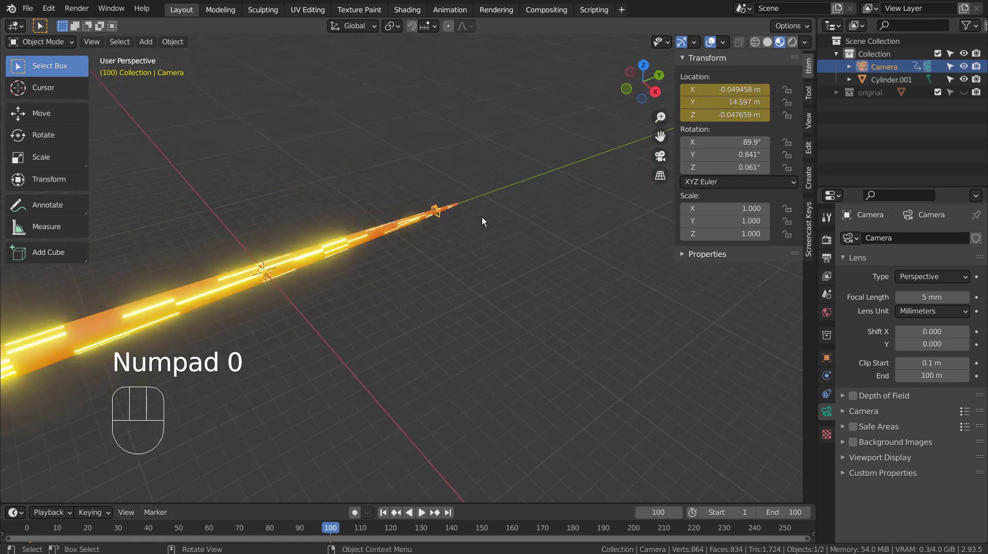
{"action": "key", "text": "KP_0"}
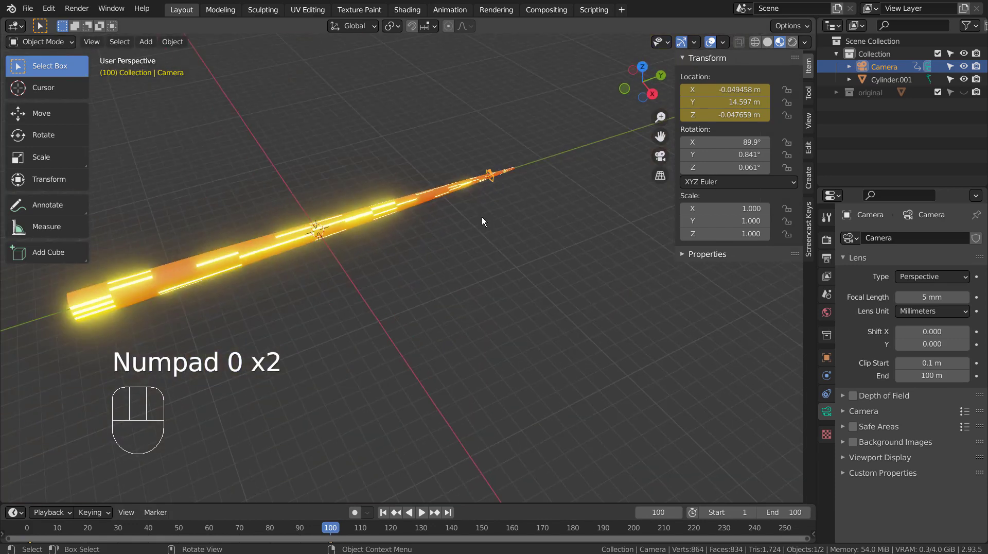
Return to frame 1 and play the fly-through animation from the camera view.
{"action": "left_click", "coordinate": [383, 511]}
{"action": "key", "text": "KP_0"}
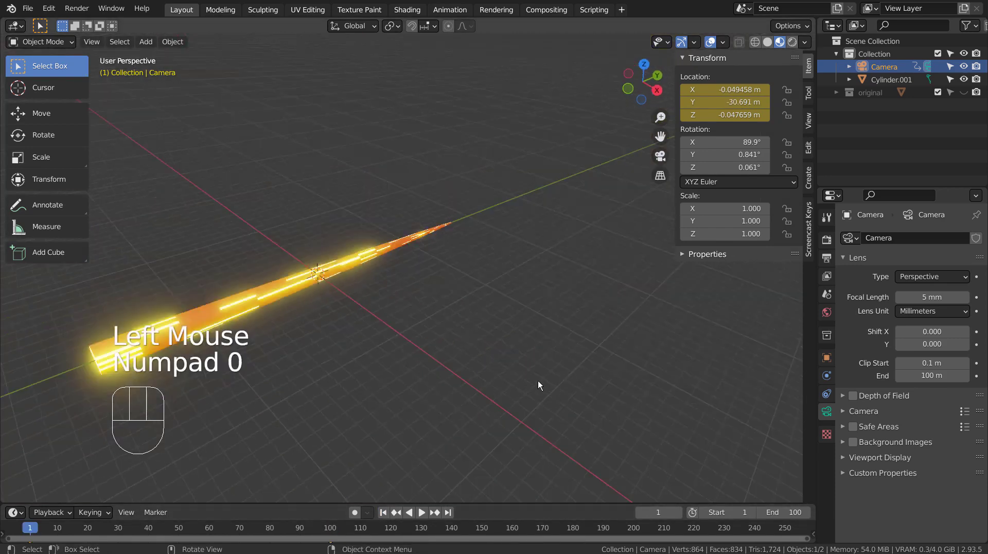
{"action": "key", "text": "space"}
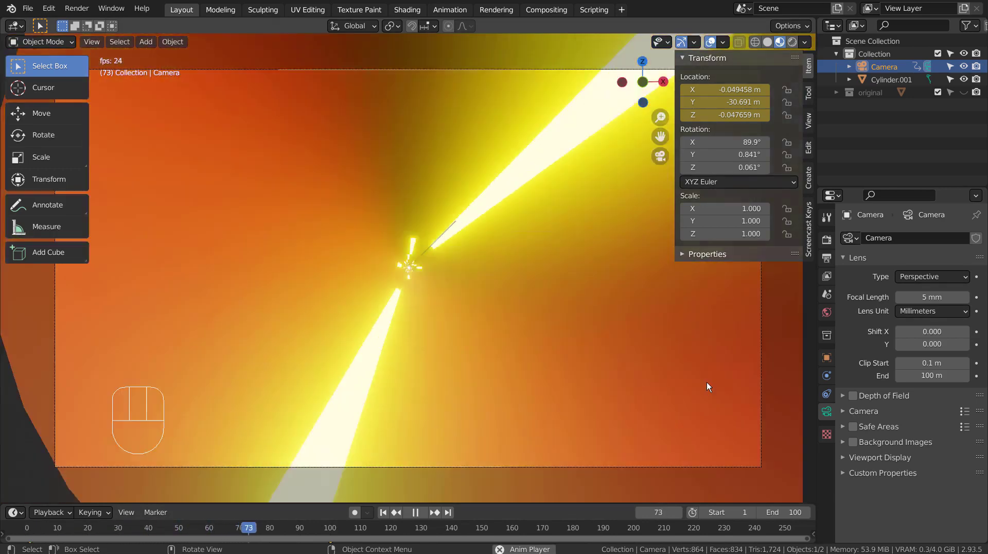
{"action": "key", "text": "space"}
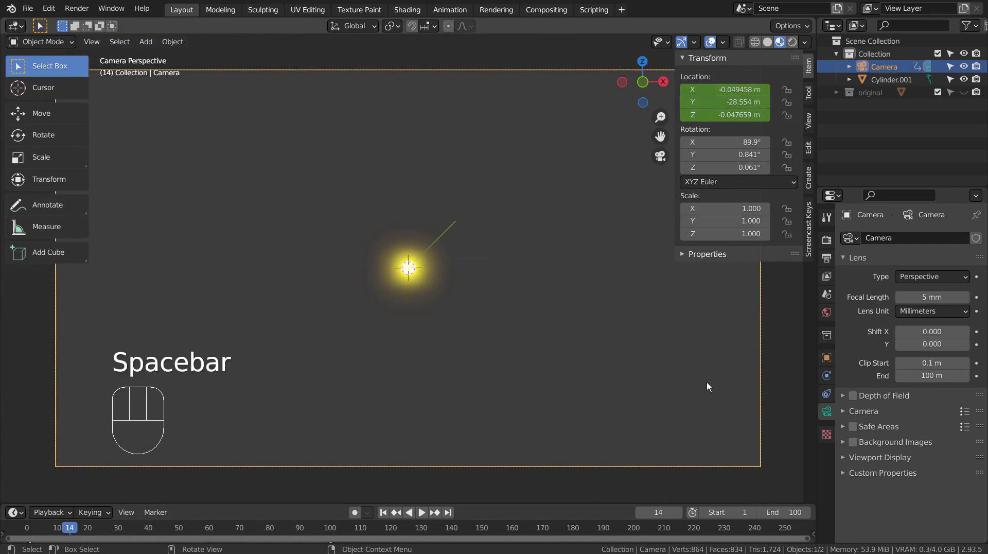
View the scene from outside the camera, return to the camera view, and resume playback from frame 14 to frame 83.
{"action": "middle_click_drag", "start_coordinate": [705, 382], "coordinate": [600, 362]}
{"action": "scroll", "coordinate": [545, 416], "scroll_direction": "down", "scroll_amount": 2}
{"action": "scroll", "coordinate": [545, 416], "scroll_direction": "down", "scroll_amount": 1}
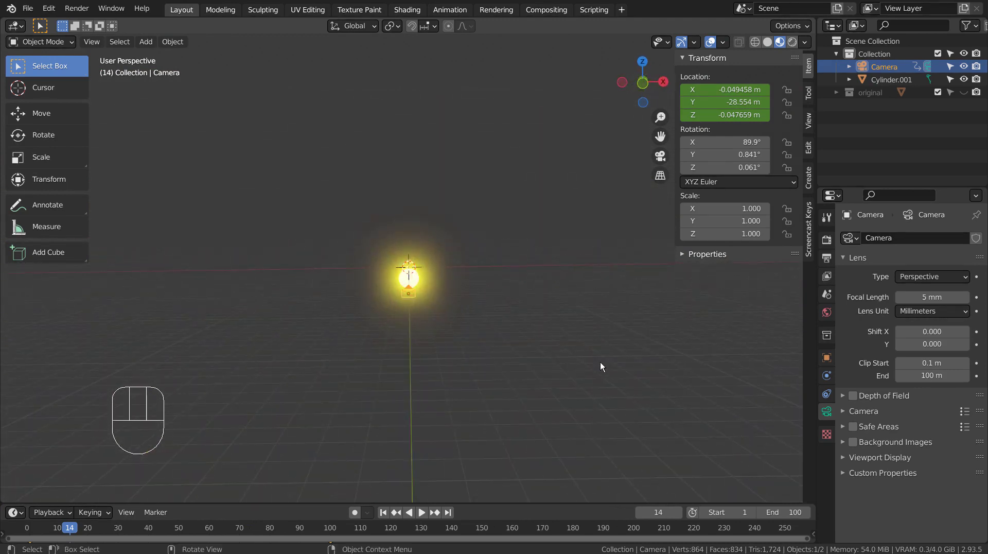
{"action": "key", "text": "KP_0"}
{"action": "key", "text": "space"}
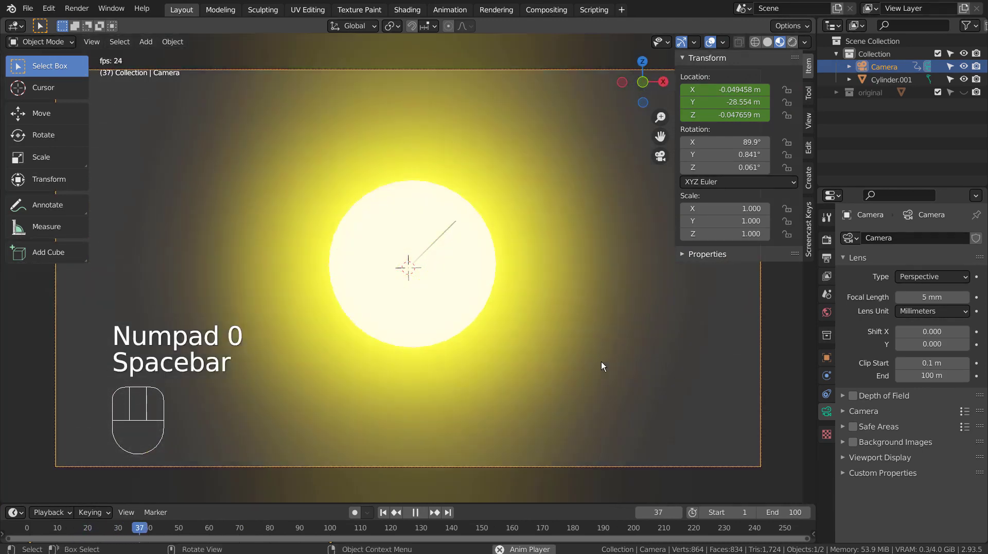
{"action": "key", "text": "space"}
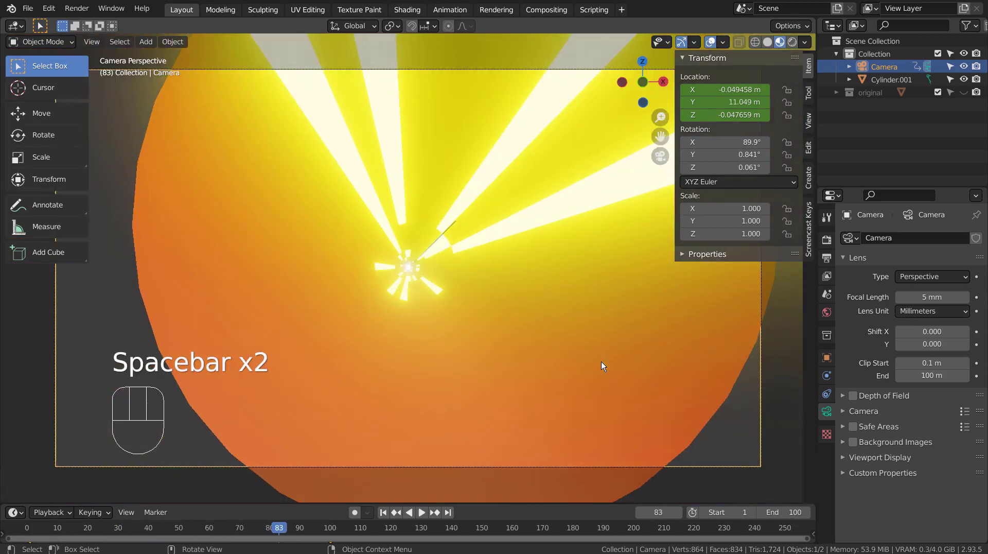
Go back to frame 1 in the camera view, hide Cylinder.001, and show the original collection.
{"action": "middle_click_drag", "start_coordinate": [601, 361], "coordinate": [491, 407]}
{"action": "scroll", "coordinate": [582, 385], "scroll_direction": "down", "scroll_amount": 6}
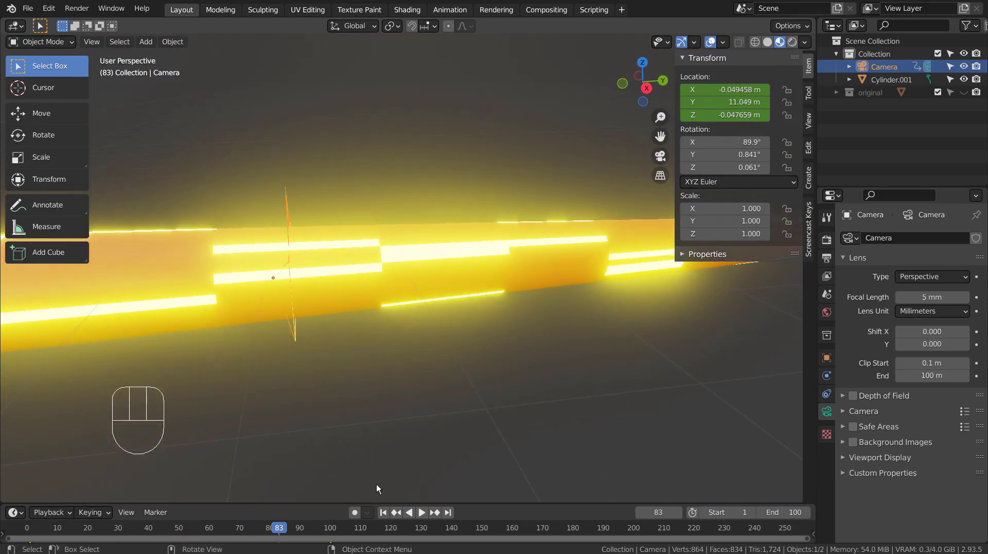
{"action": "left_click", "coordinate": [382, 512]}
{"action": "middle_click_drag", "start_coordinate": [468, 448], "coordinate": [548, 436]}
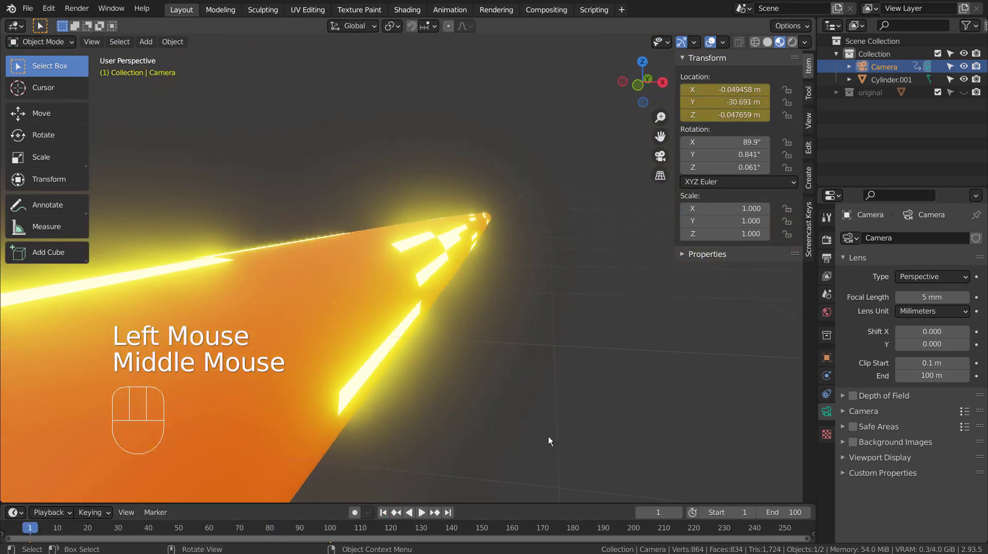
{"action": "key", "text": "KP_0"}
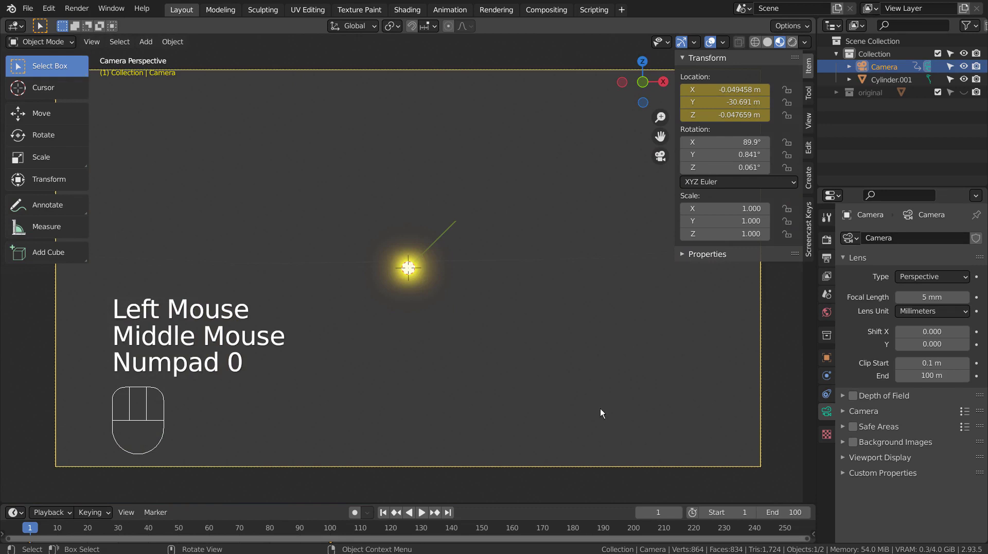
{"action": "left_click", "coordinate": [963, 79]}
{"action": "left_click", "coordinate": [964, 93]}
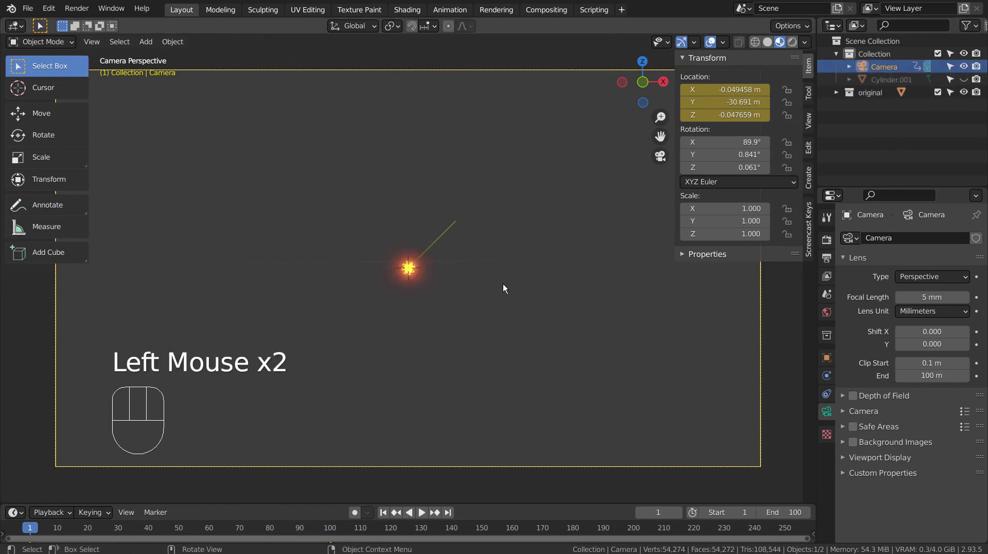
Play the camera animation through the original tunnel, pausing at several points along the way.
{"action": "key", "text": "space"}
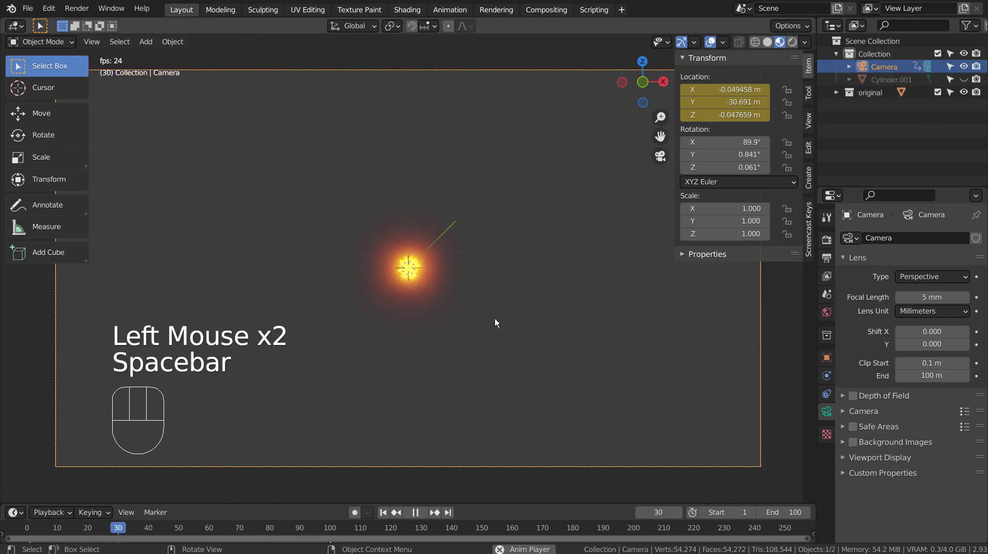
{"action": "key", "text": "space"}
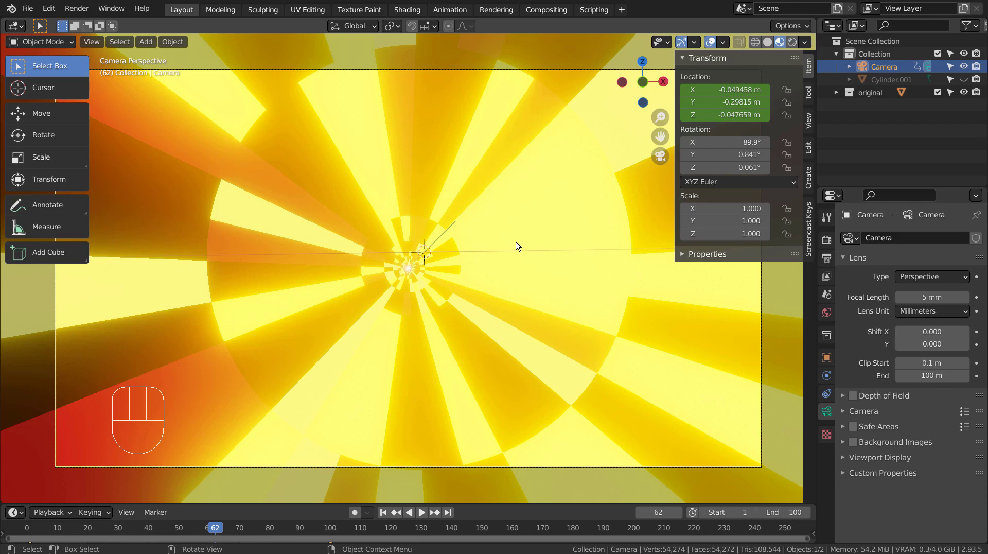
{"action": "key", "text": "space"}
{"action": "key", "text": "space"}
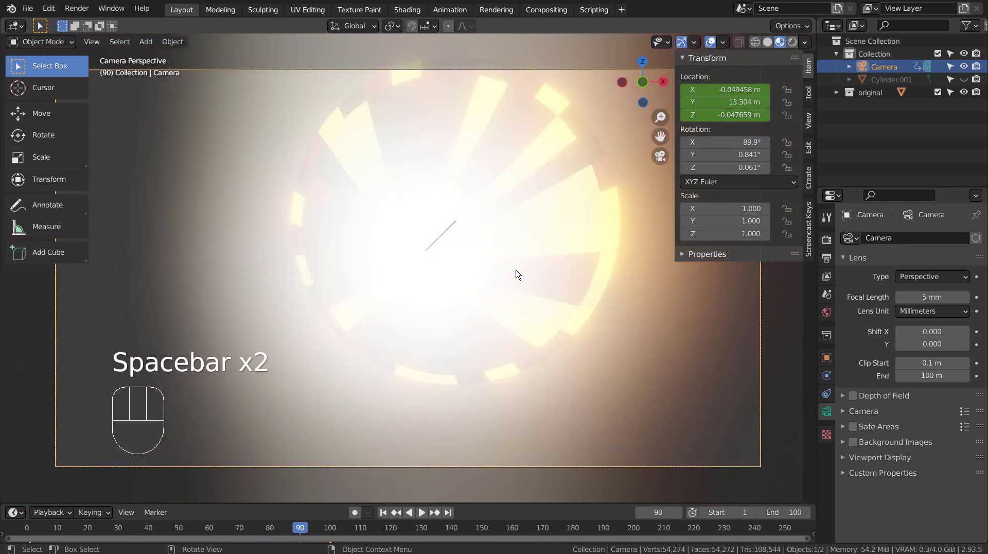
{"action": "key", "text": "space"}
{"action": "key", "text": "space"}
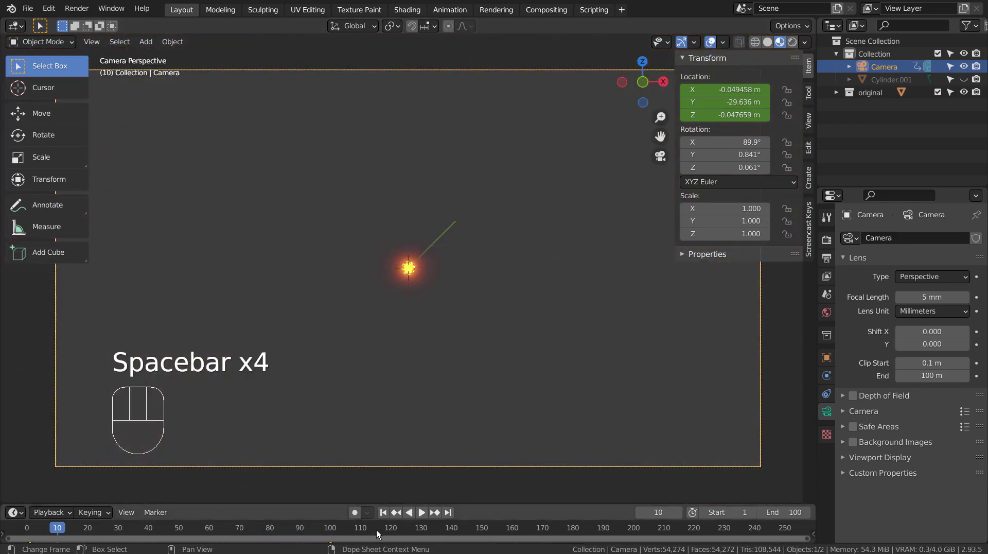
Replay the original tunnel's animation from frame 1 and stop it at frame 93.
{"action": "left_click", "coordinate": [383, 514]}
{"action": "key", "text": "space"}
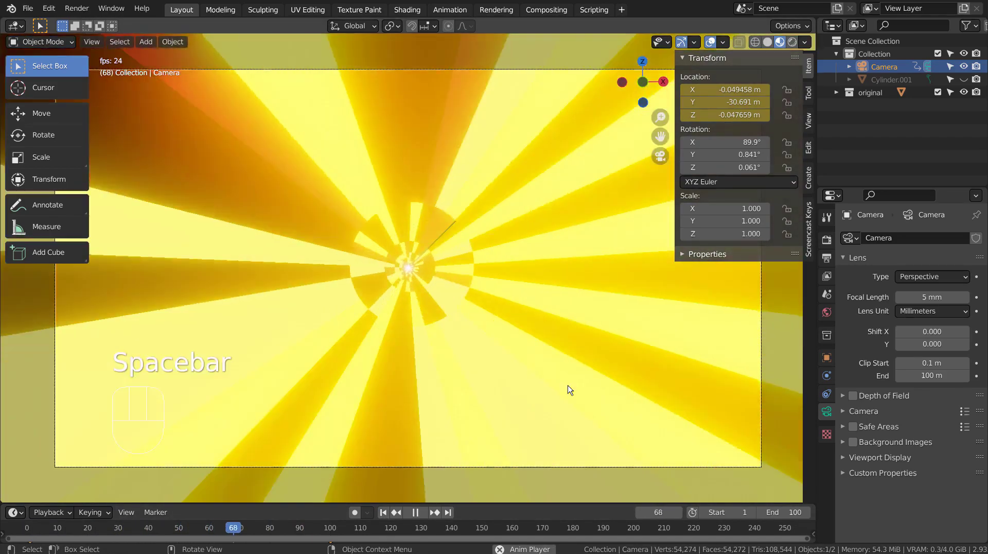
{"action": "key", "text": "space"}
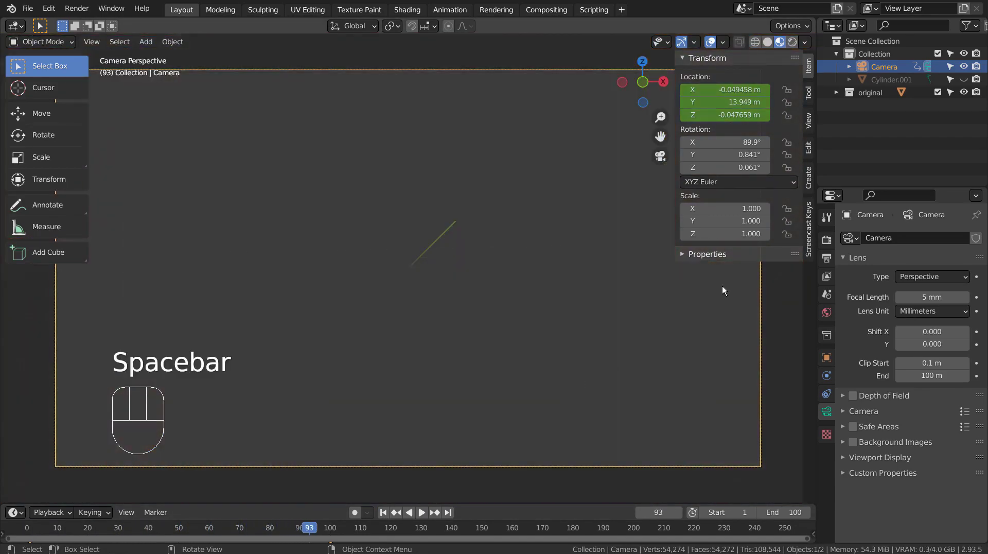
Inspect the original tunnel from outside the camera, and resume playback from the camera view.
{"action": "middle_click_drag", "start_coordinate": [566, 308], "coordinate": [536, 302]}
{"action": "scroll", "coordinate": [496, 306], "scroll_direction": "down", "scroll_amount": 4}
{"action": "scroll", "coordinate": [496, 306], "scroll_direction": "down", "scroll_amount": 2}
{"action": "scroll", "coordinate": [285, 288], "scroll_direction": "up", "scroll_amount": 3}
{"action": "scroll", "coordinate": [516, 307], "scroll_direction": "down", "scroll_amount": 8}
{"action": "scroll", "coordinate": [514, 303], "scroll_direction": "down", "scroll_amount": 3}
{"action": "middle_click", "coordinate": [536, 301]}
{"action": "key", "text": "KP_0"}
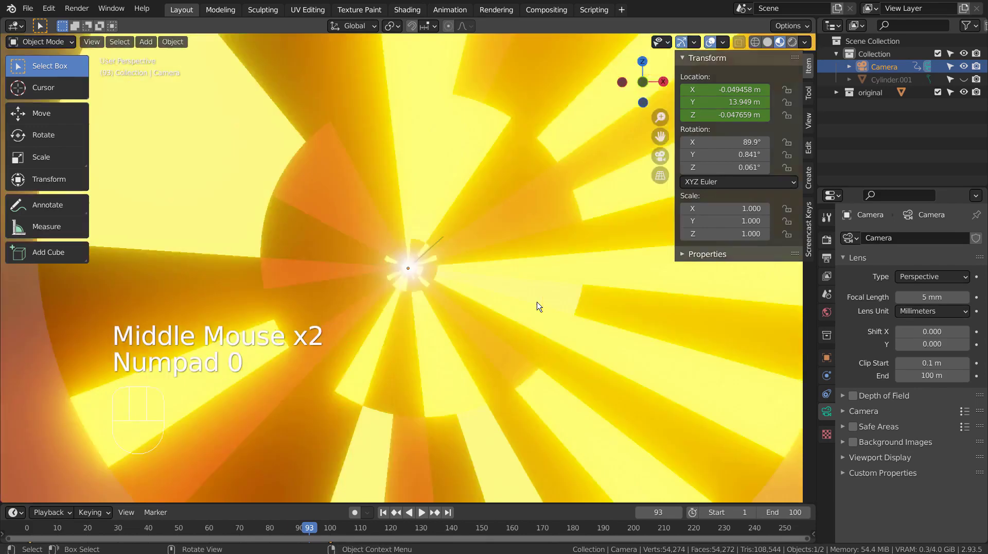
{"action": "key", "text": "space"}
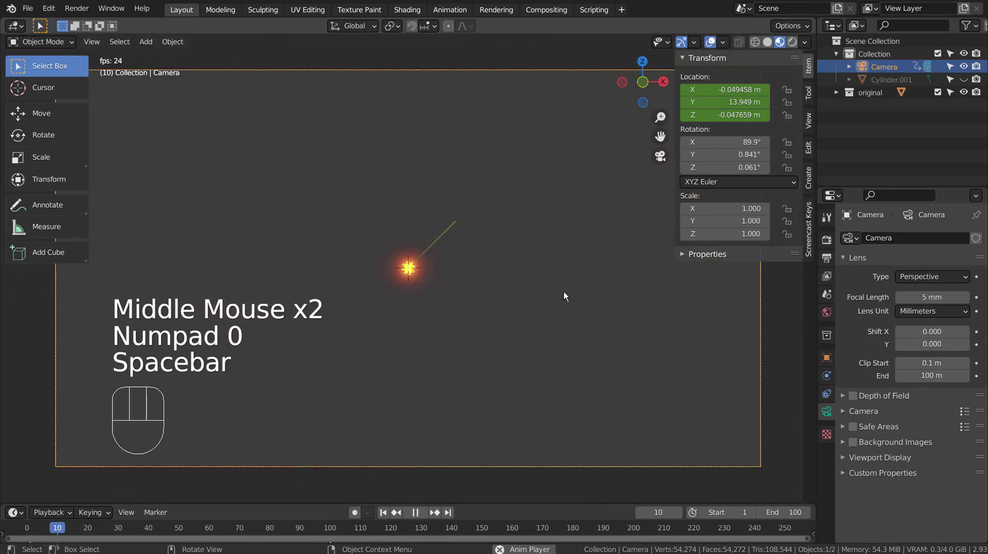